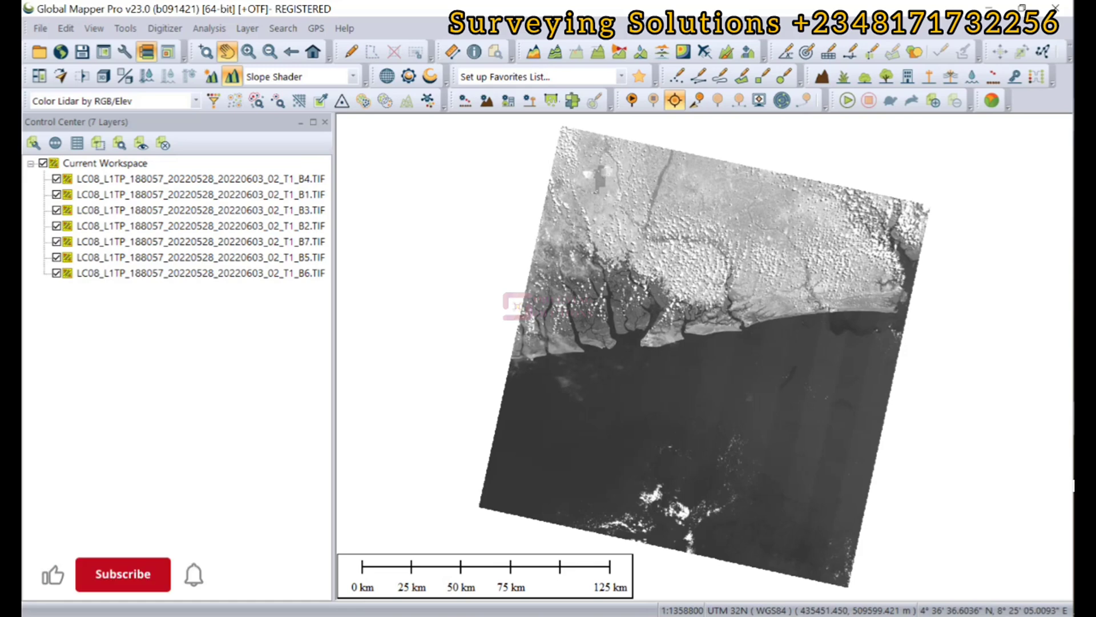
# - After checking the NDVI formula notes, launch Analysis > Raster Calculator - Apply Formula
pyautogui.hotkey('alt', 'Tab')
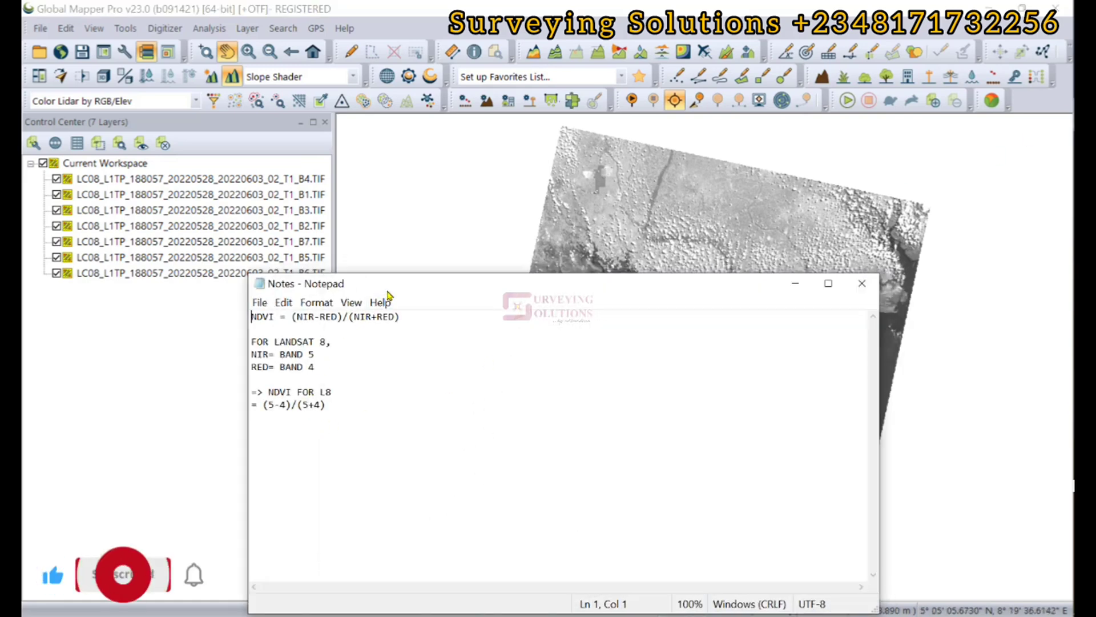
pyautogui.moveTo(396, 289); pyautogui.dragTo(480, 210)
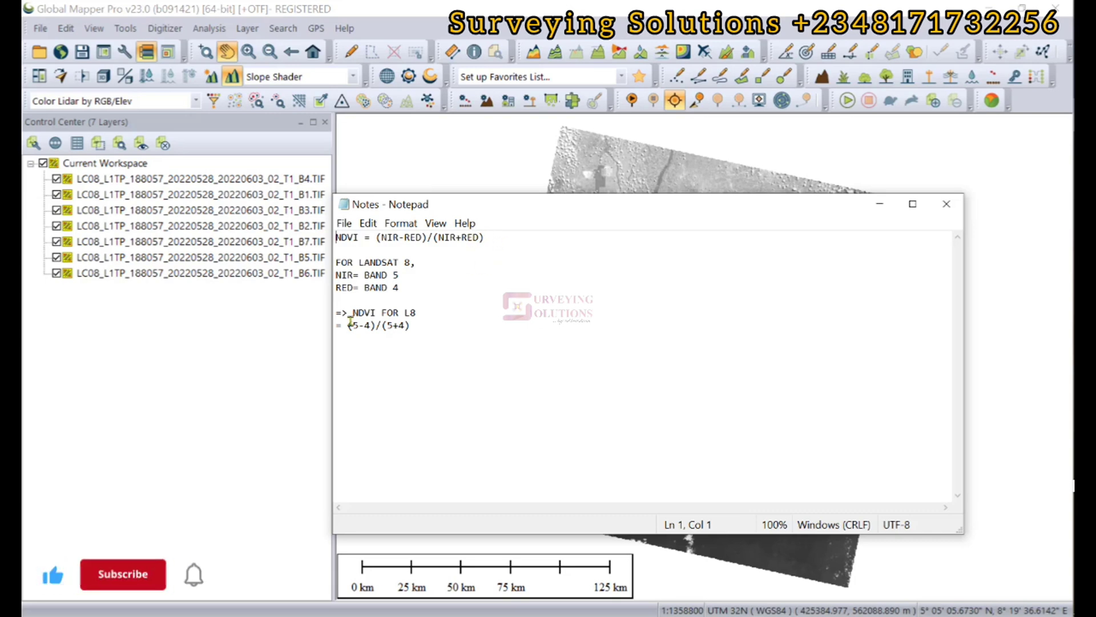
pyautogui.click(874, 209)
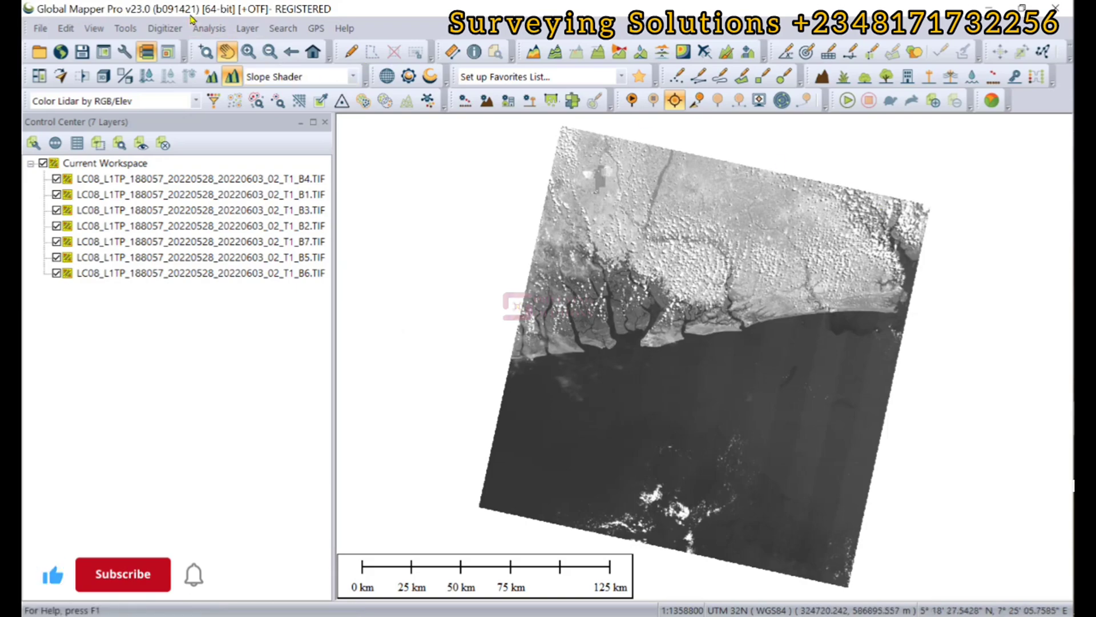
pyautogui.click(217, 32)
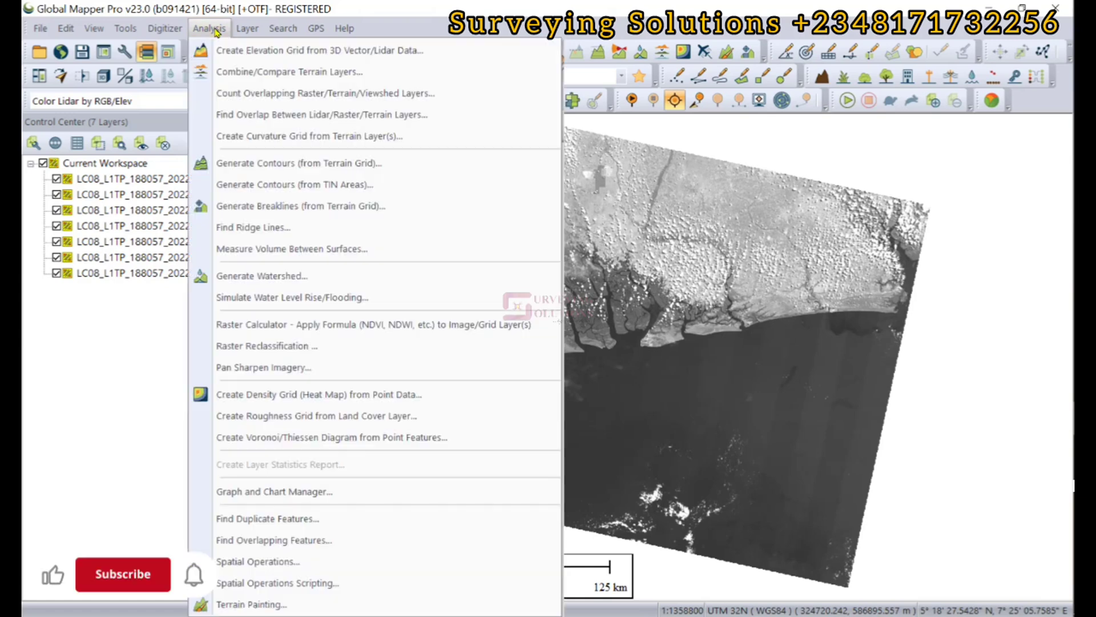
pyautogui.click(259, 325)
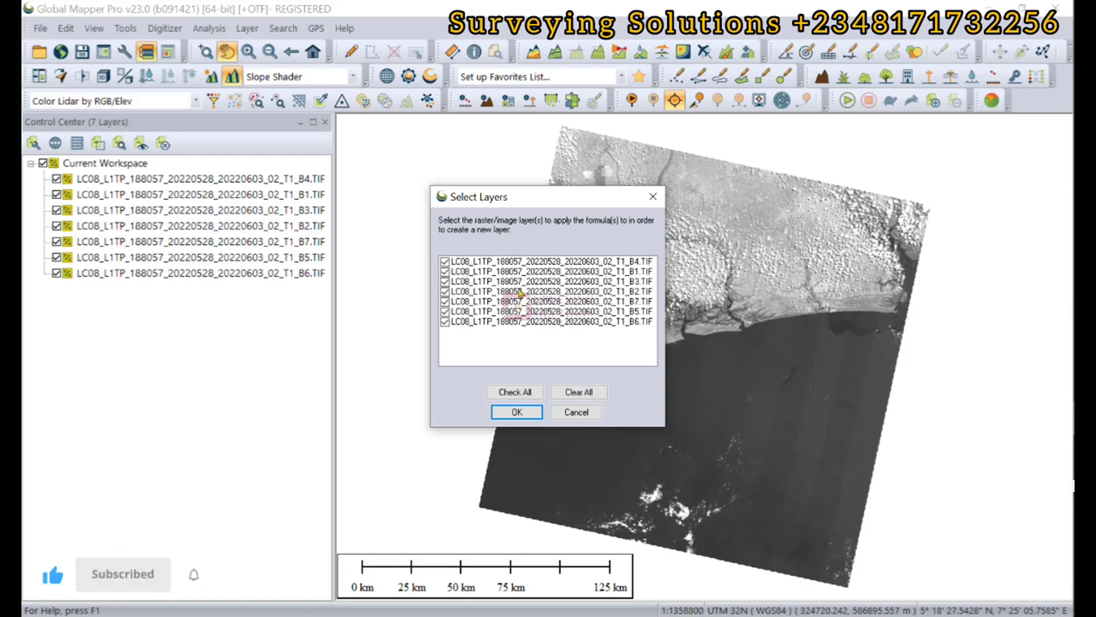
# - Clear all layers and keep only the B4 and B5 bands as calculator inputs
pyautogui.click(578, 391)
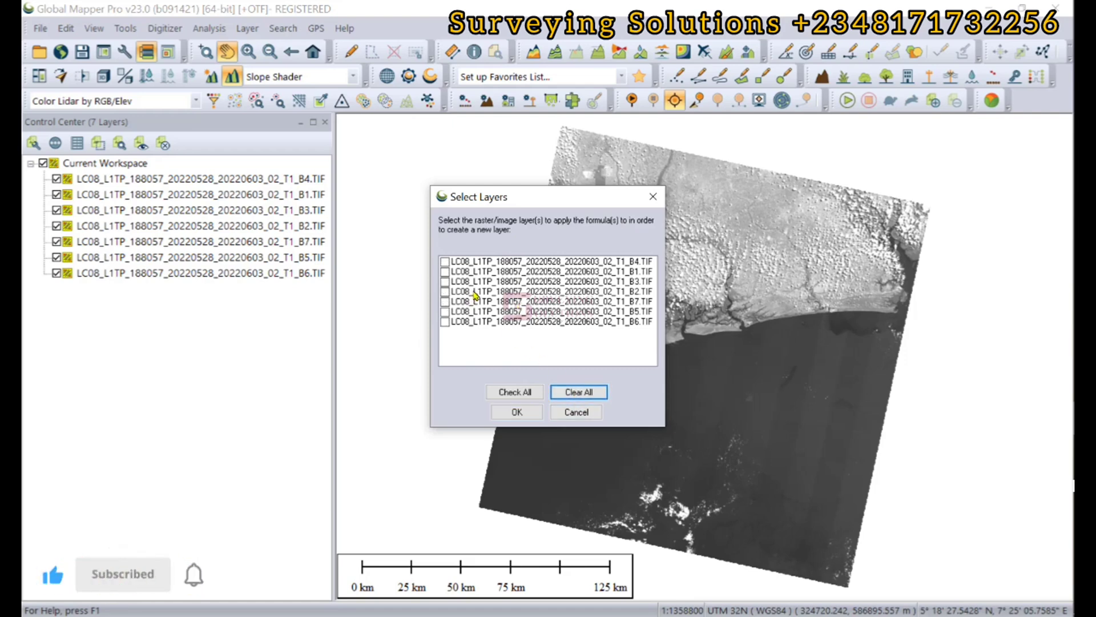
pyautogui.click(444, 261)
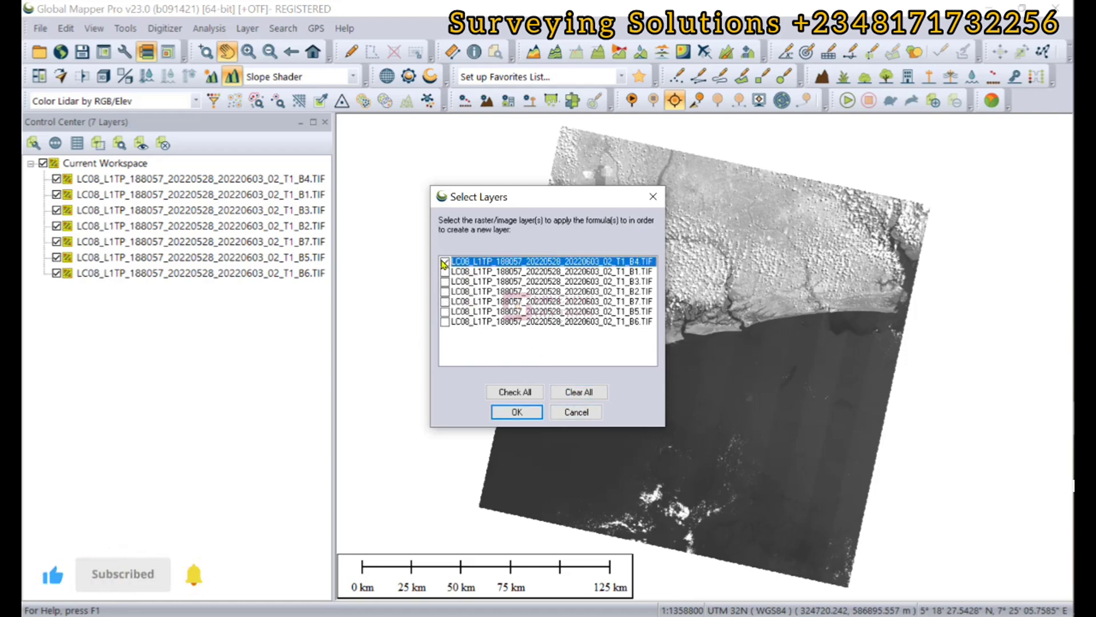
pyautogui.click(444, 311)
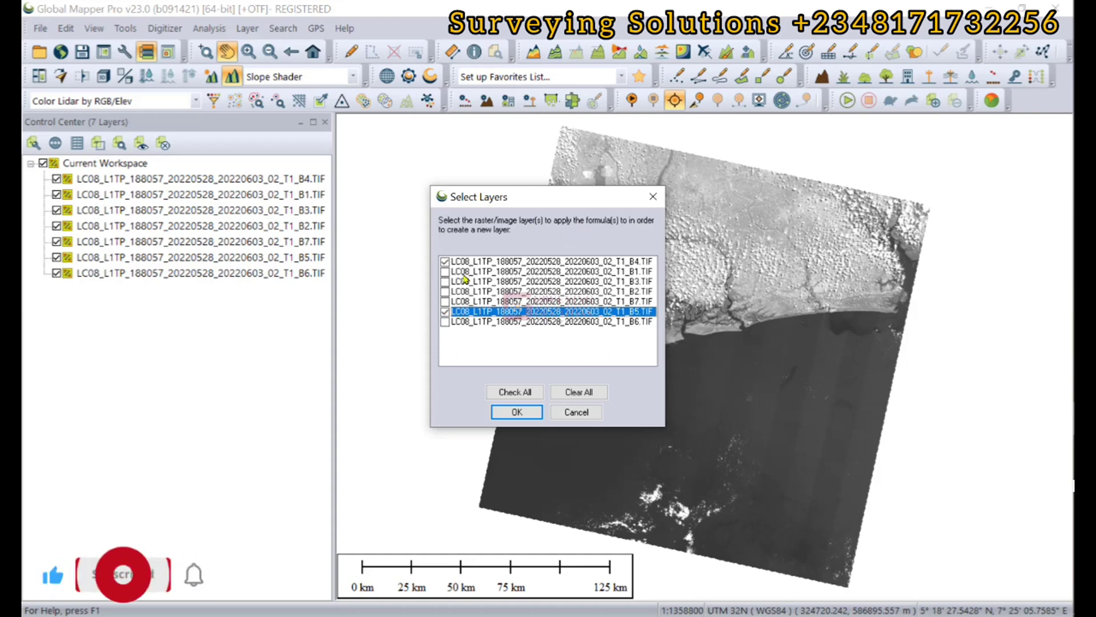
pyautogui.click(516, 411)
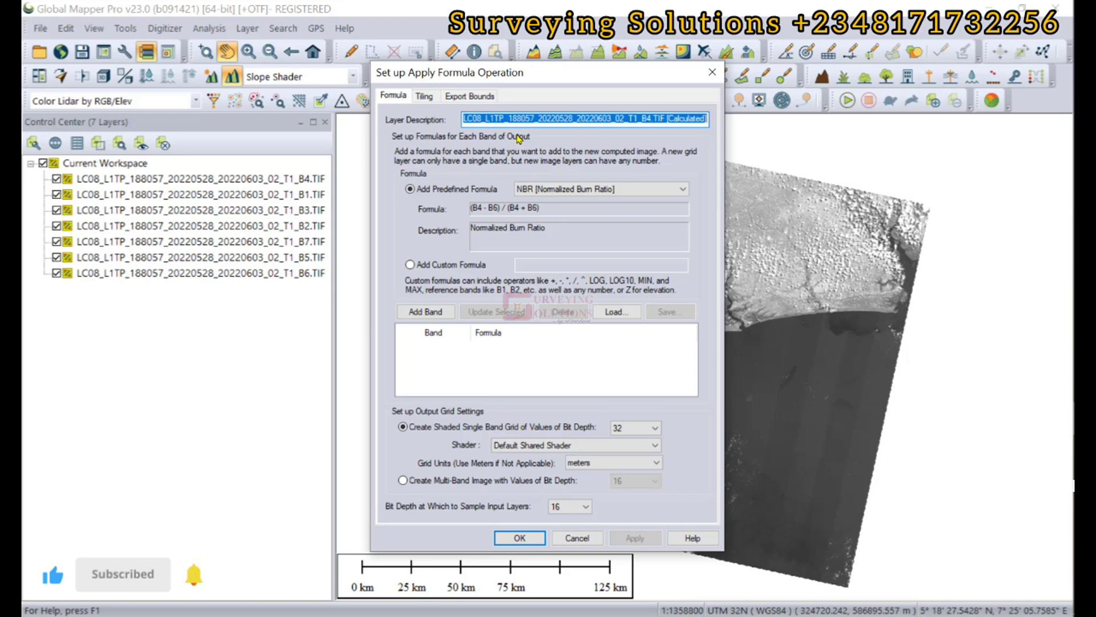
# - Name the layer NDVI and apply the predefined NDVI (Landsat 8 OLI) formula (B5 - B4) / (B5 + B4)
pyautogui.write('ND')
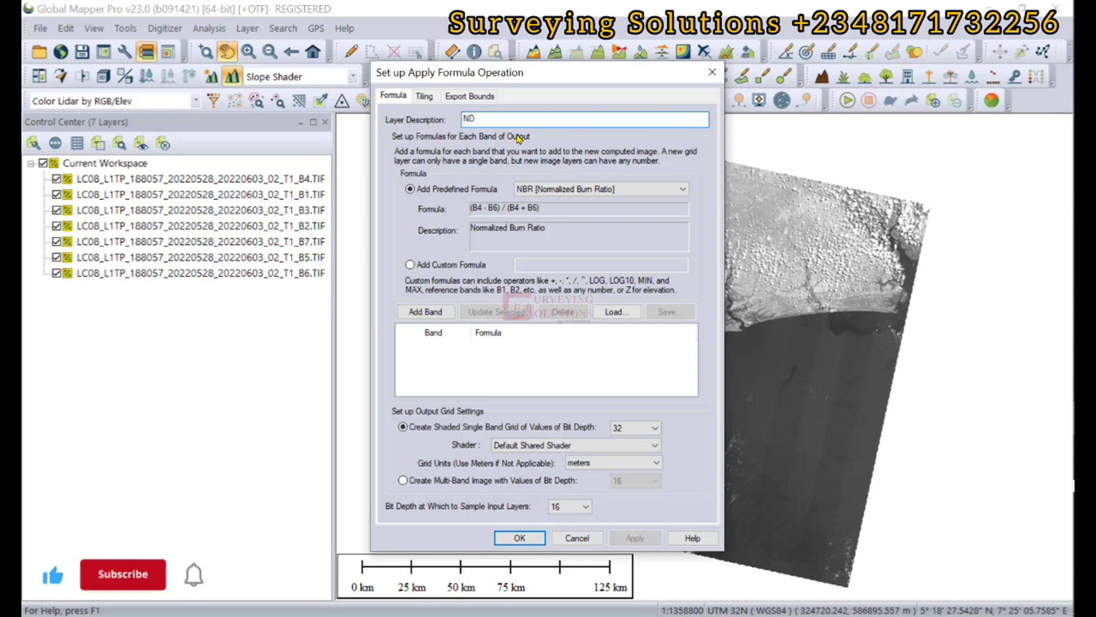
pyautogui.write('VI')
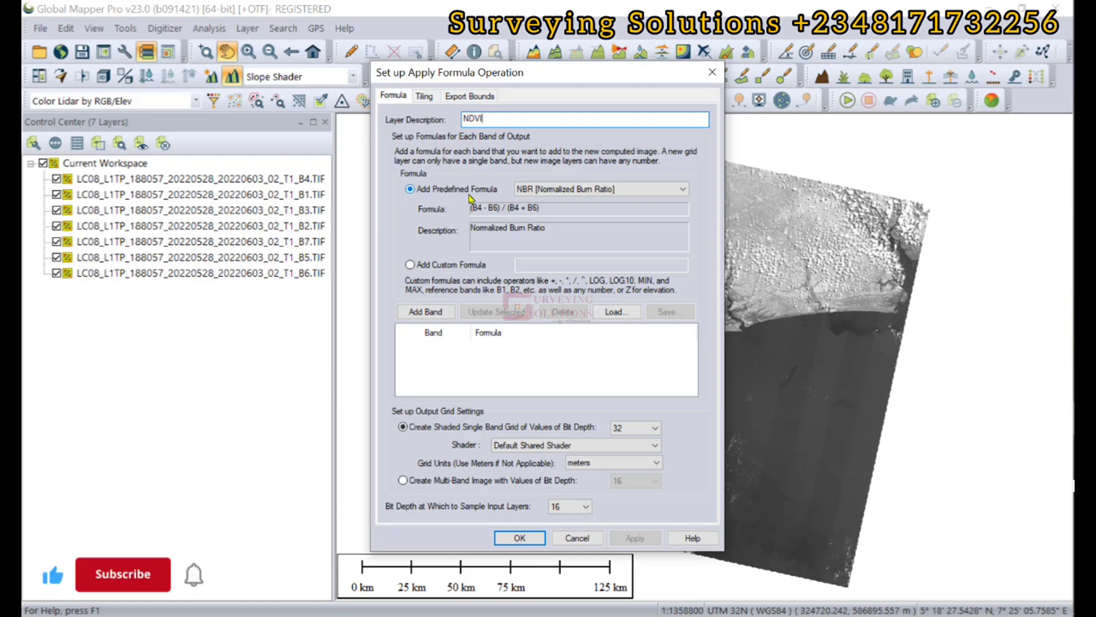
pyautogui.click(610, 196)
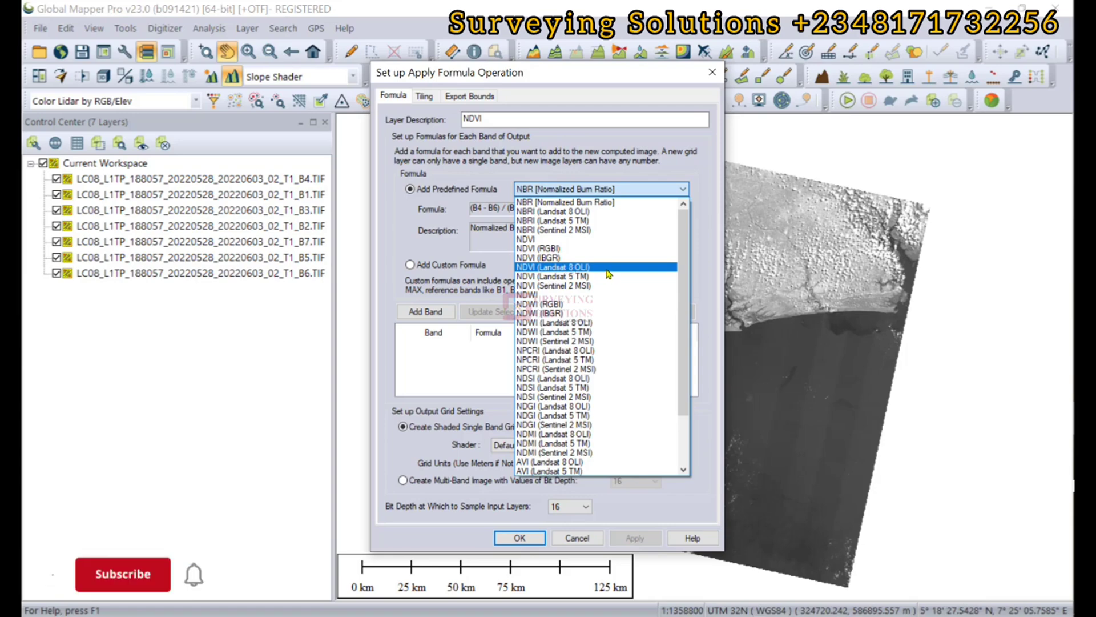
pyautogui.click(481, 209)
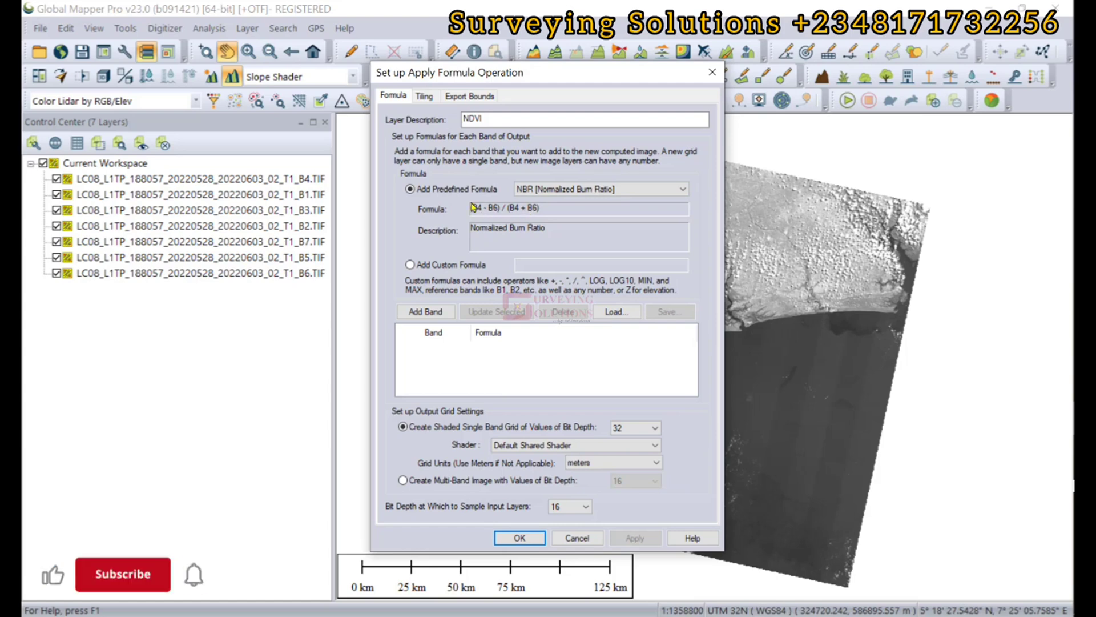
pyautogui.click(567, 189)
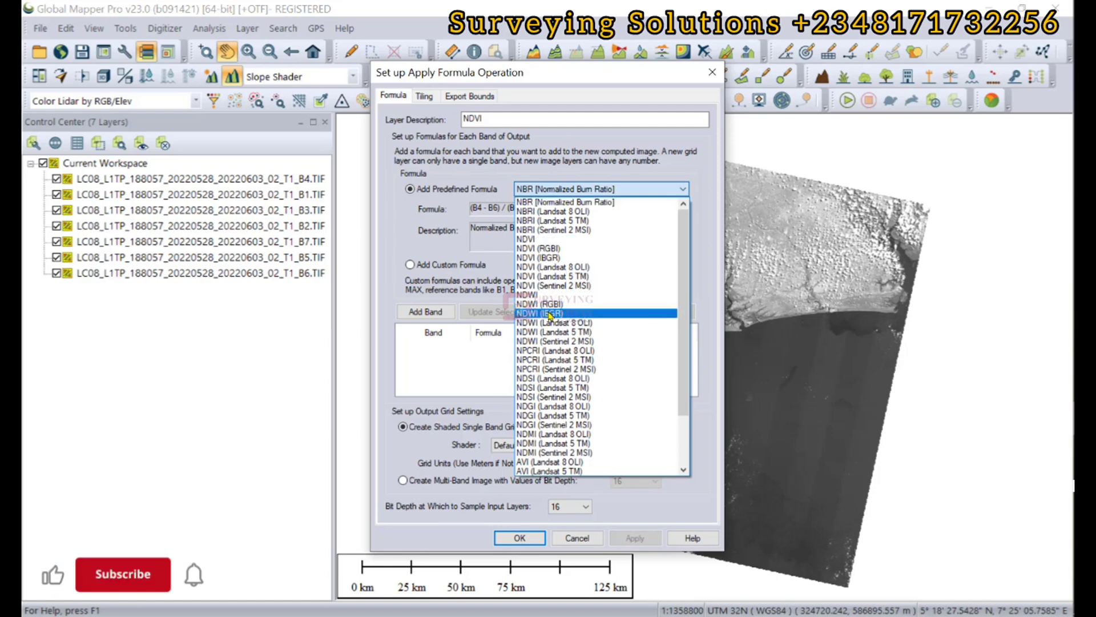
pyautogui.click(553, 267)
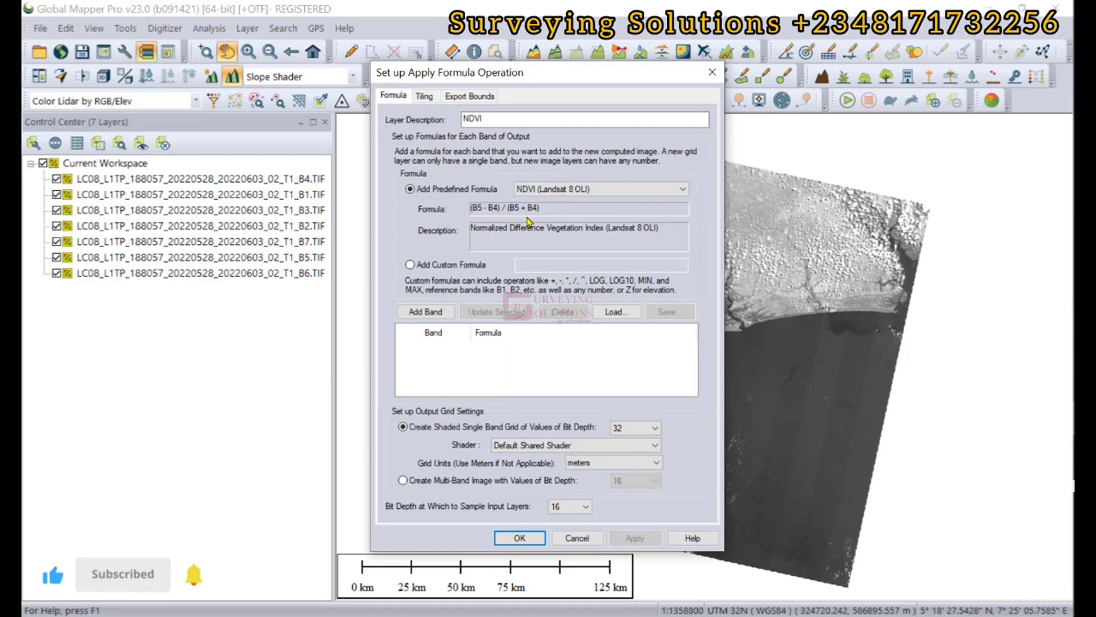
pyautogui.hotkey('alt', 'Tab')
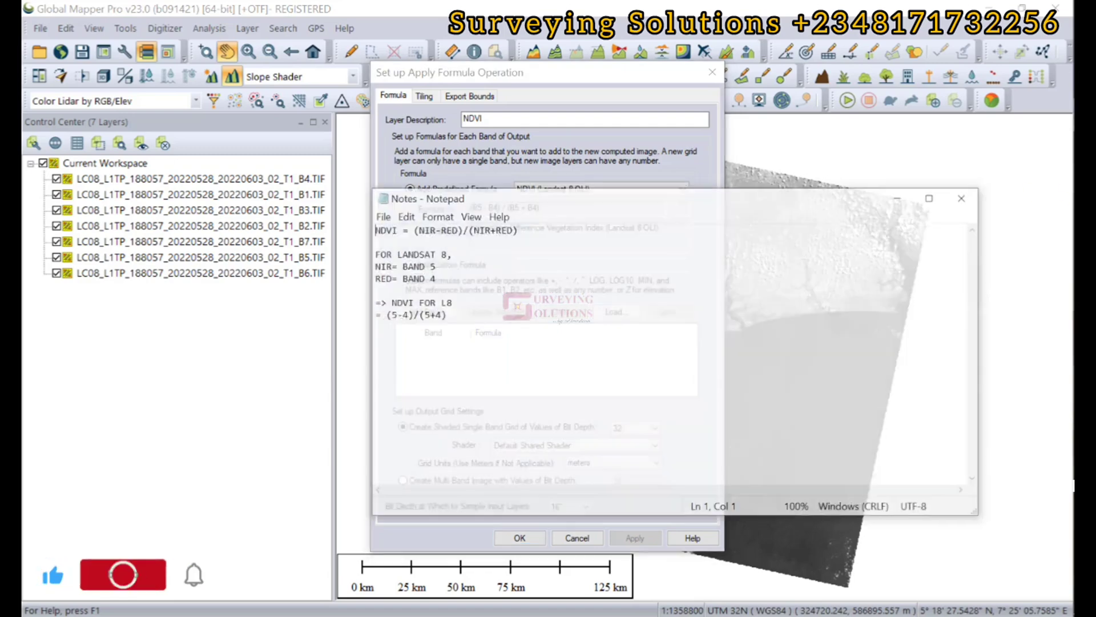
pyautogui.moveTo(495, 205); pyautogui.dragTo(548, 261)
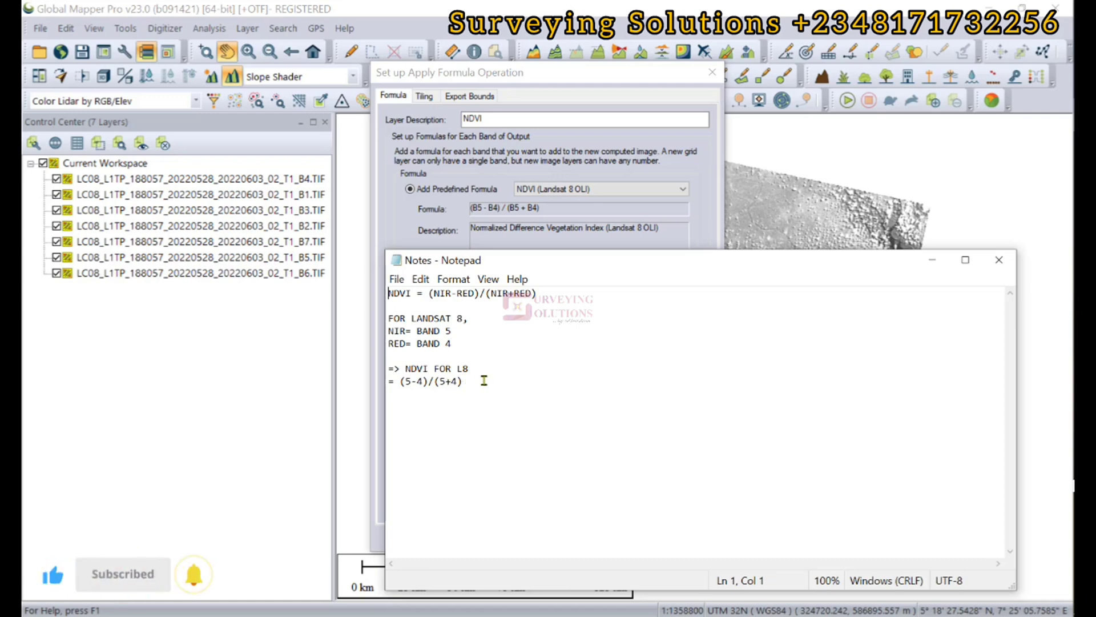
pyautogui.click(932, 261)
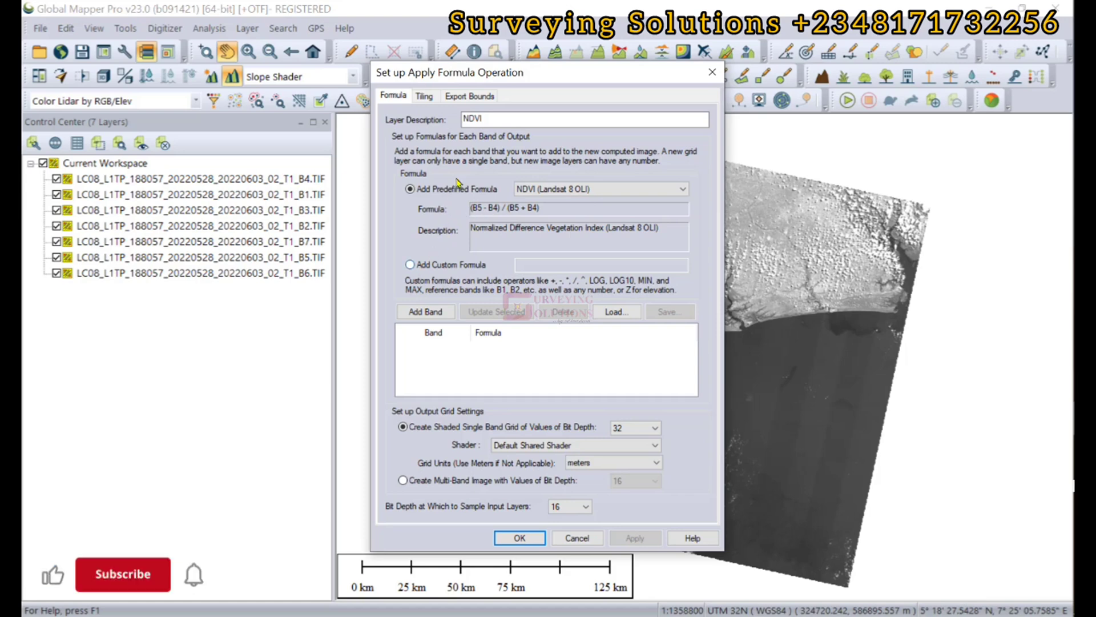
pyautogui.click(411, 265)
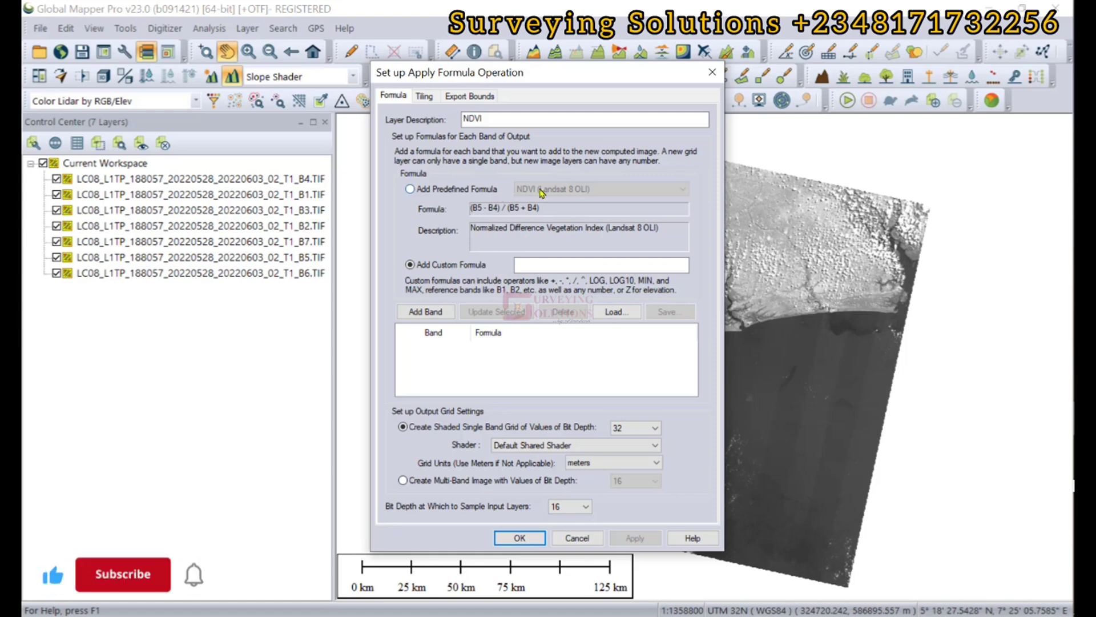
pyautogui.click(422, 192)
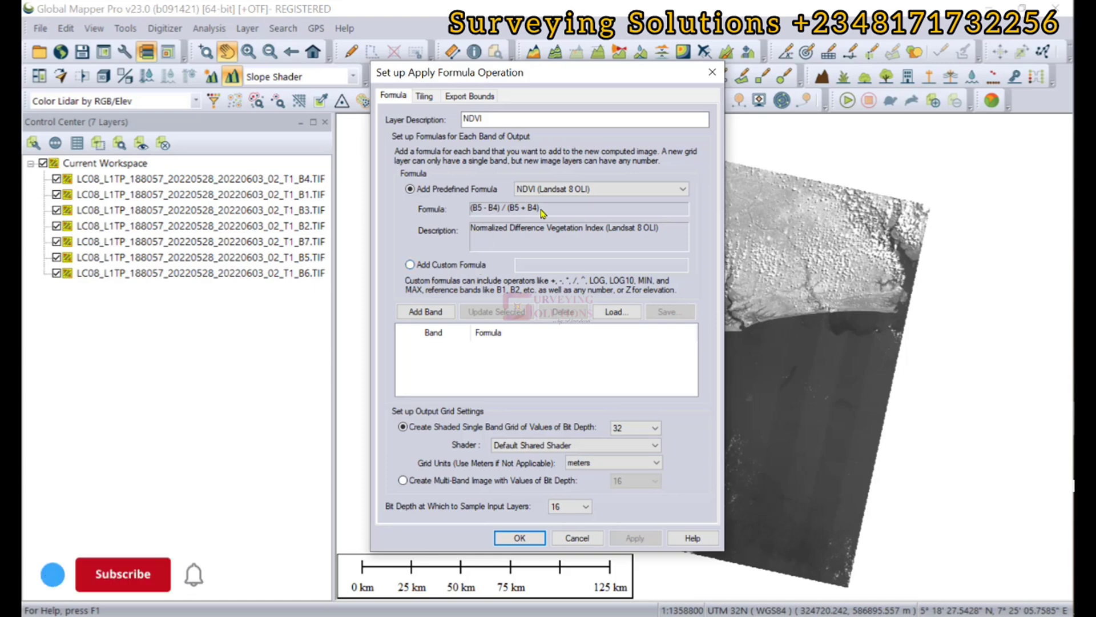
# - Add the NDVI formula as output band 1 with NDVI Shader and 32-bit output
pyautogui.click(432, 313)
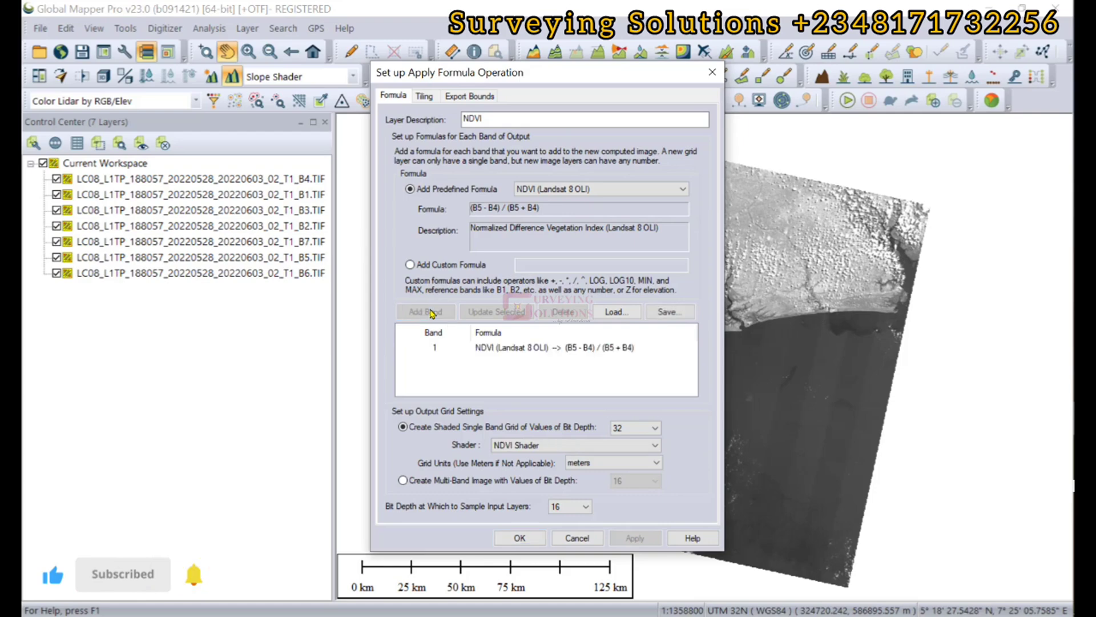
pyautogui.click(531, 448)
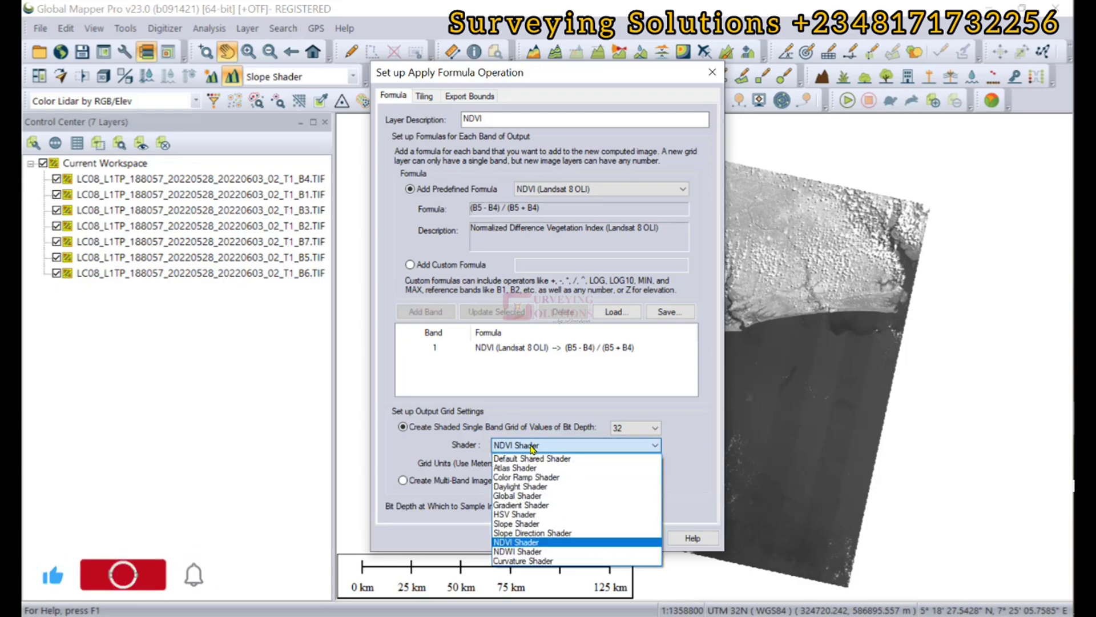
pyautogui.click(516, 542)
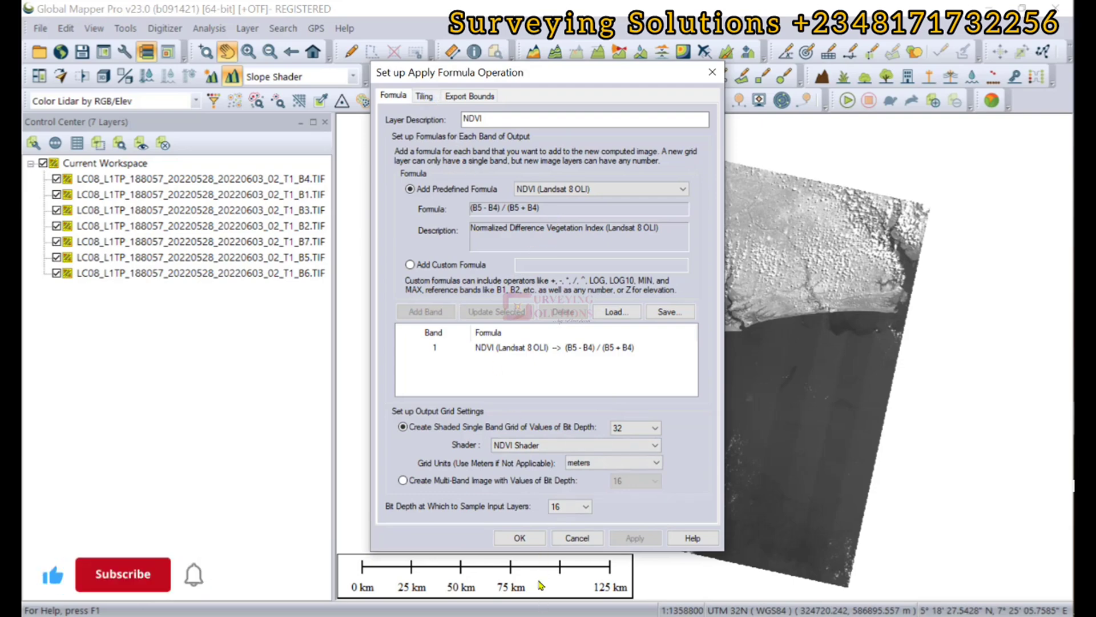
pyautogui.click(521, 537)
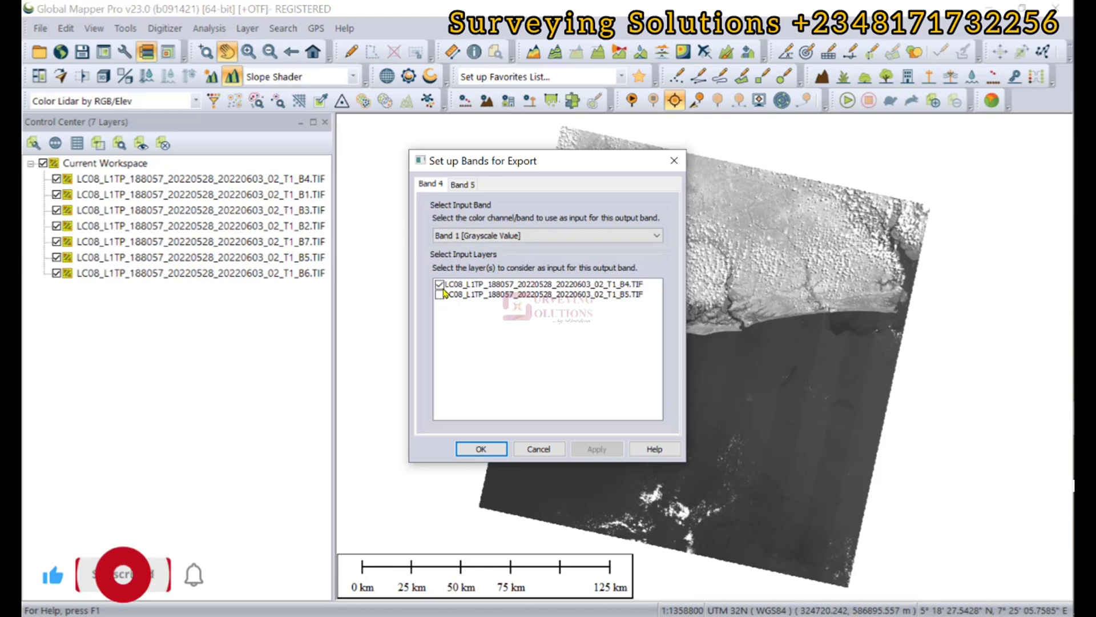
# - Verify B4.TIF and B5.TIF supply bands 4 and 5, then compute the NDVI grid
pyautogui.click(465, 184)
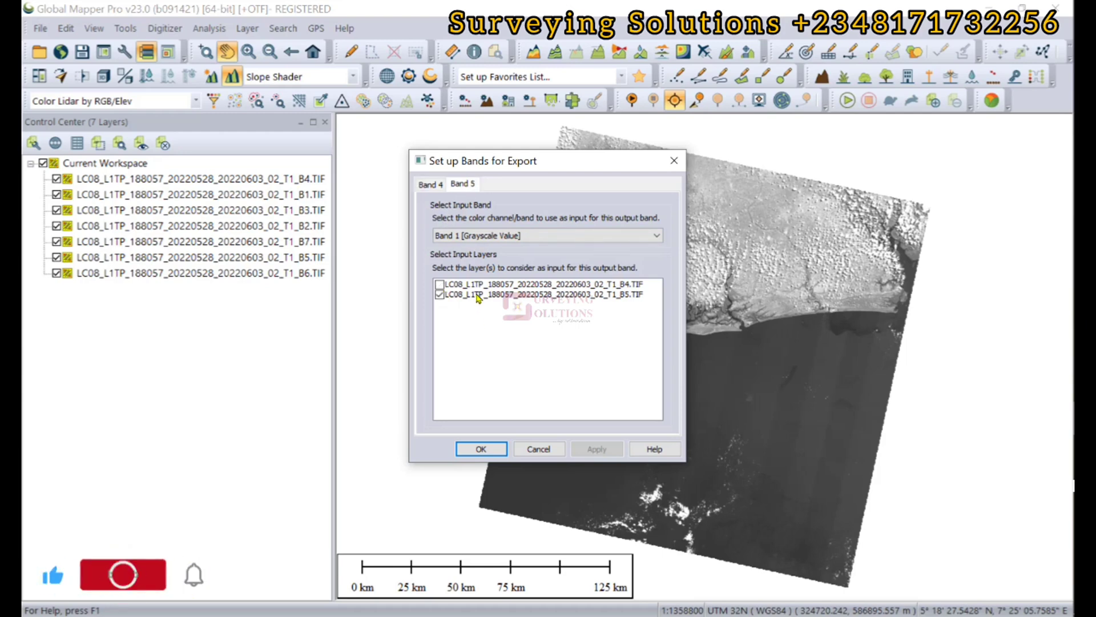
pyautogui.click(422, 189)
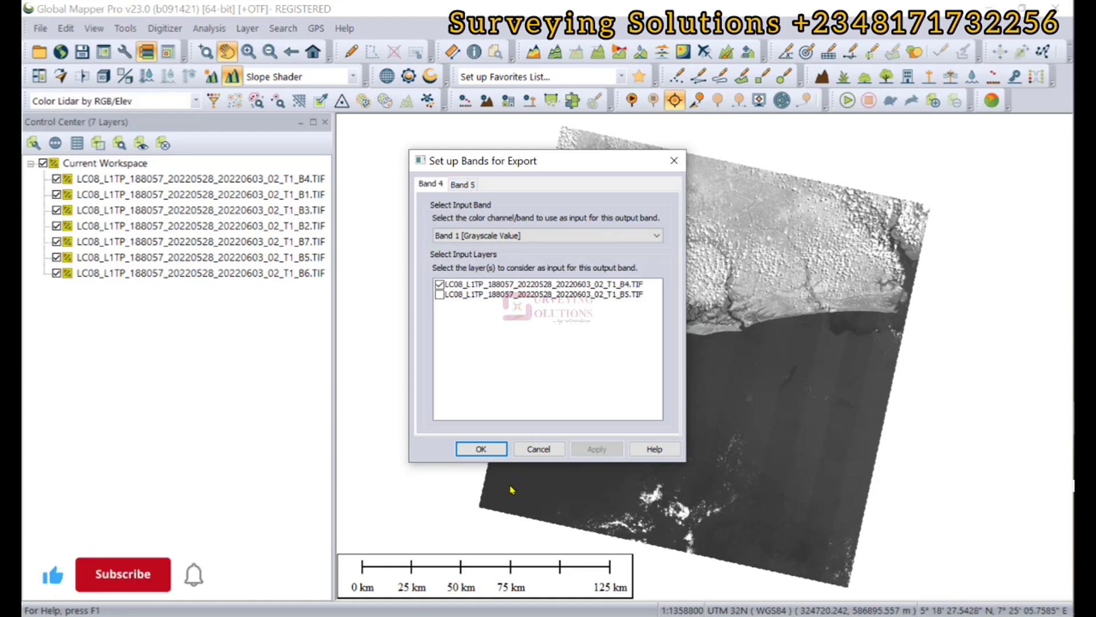
pyautogui.click(481, 449)
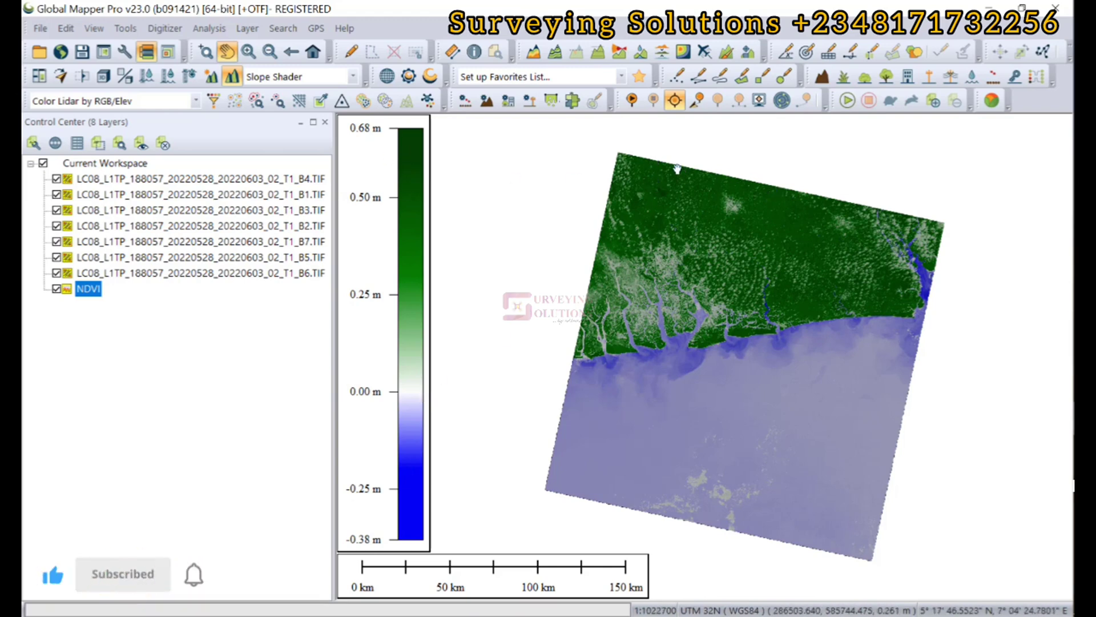
# - Zoom and pan across the NDVI map to inspect the inland forest, sea and coastline
pyautogui.scroll(2, 677, 170)
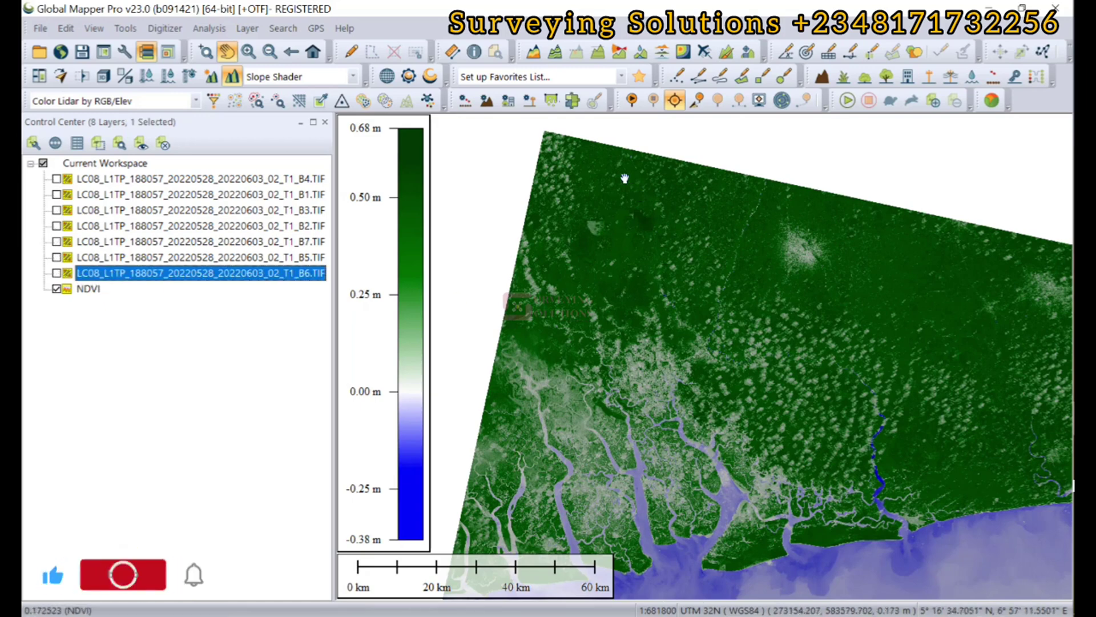
pyautogui.scroll(3, 624, 174)
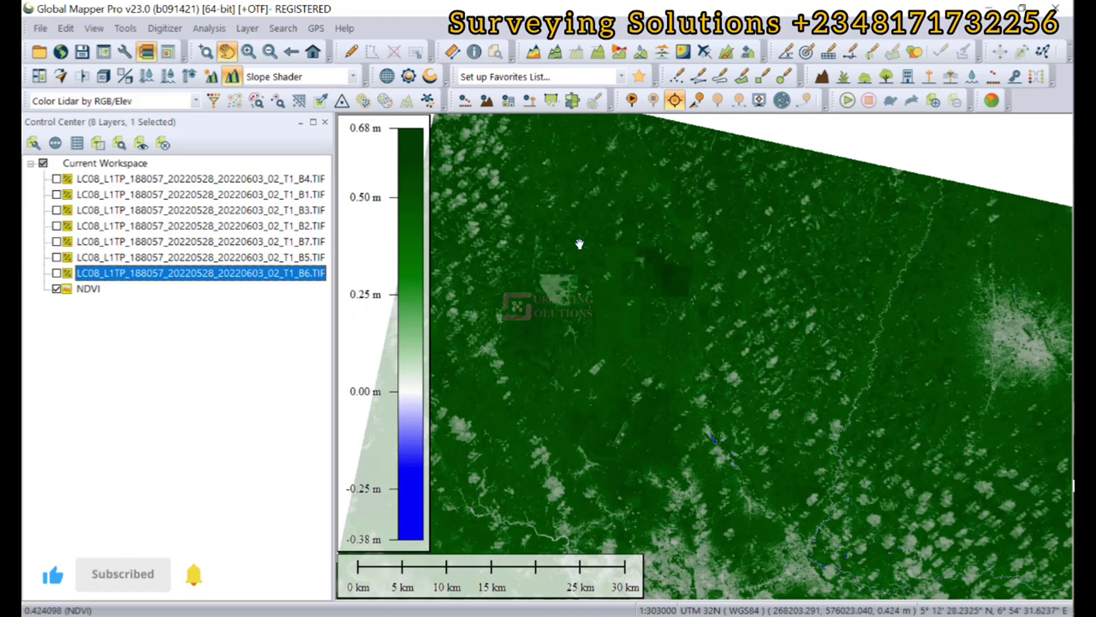
pyautogui.moveTo(579, 244); pyautogui.dragTo(668, 252)
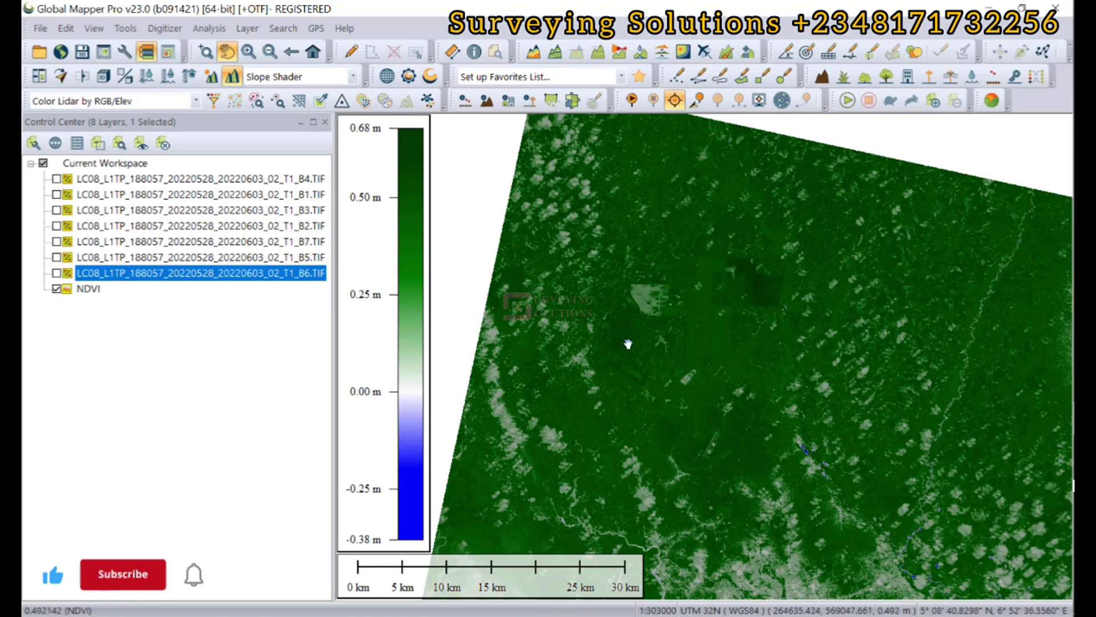
pyautogui.scroll(-4, 694, 244)
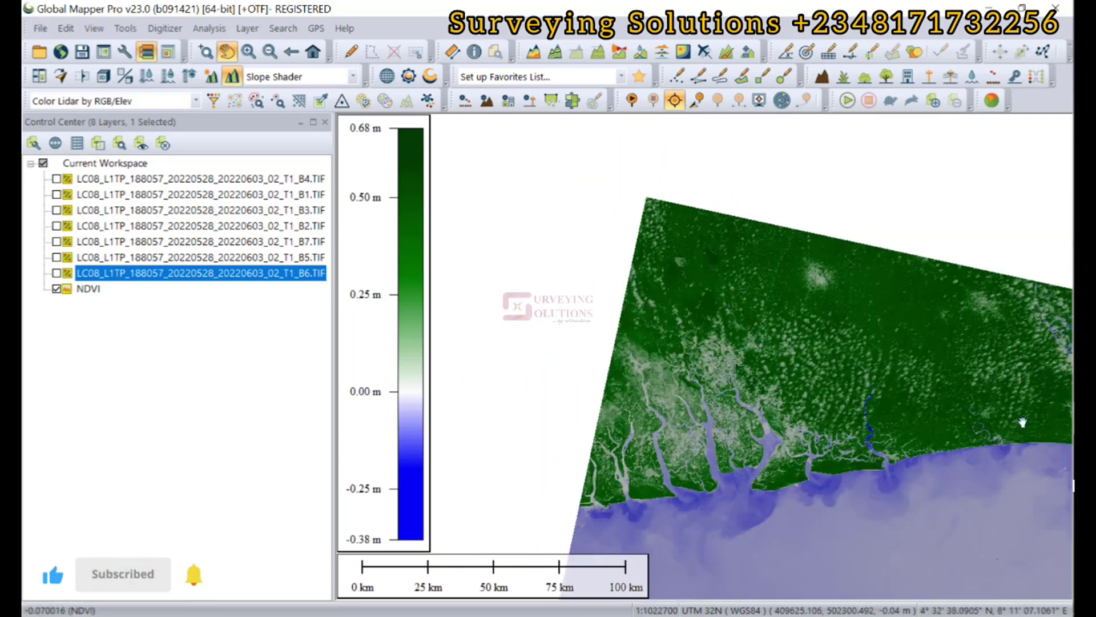
pyautogui.scroll(4, 827, 272)
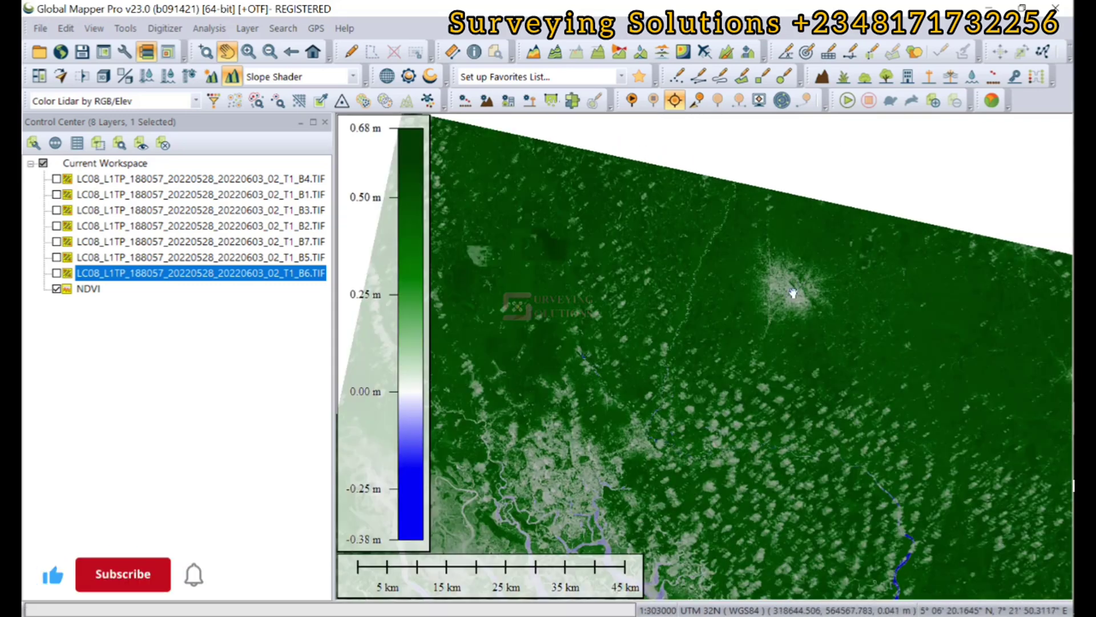
pyautogui.scroll(4, 793, 293)
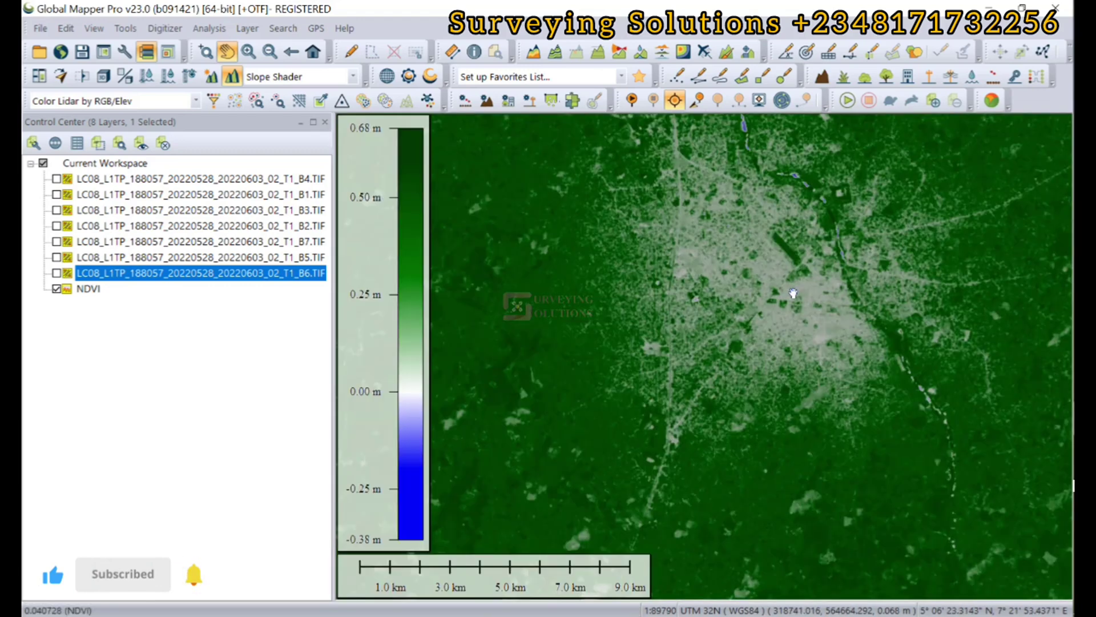
pyautogui.scroll(1, 814, 294)
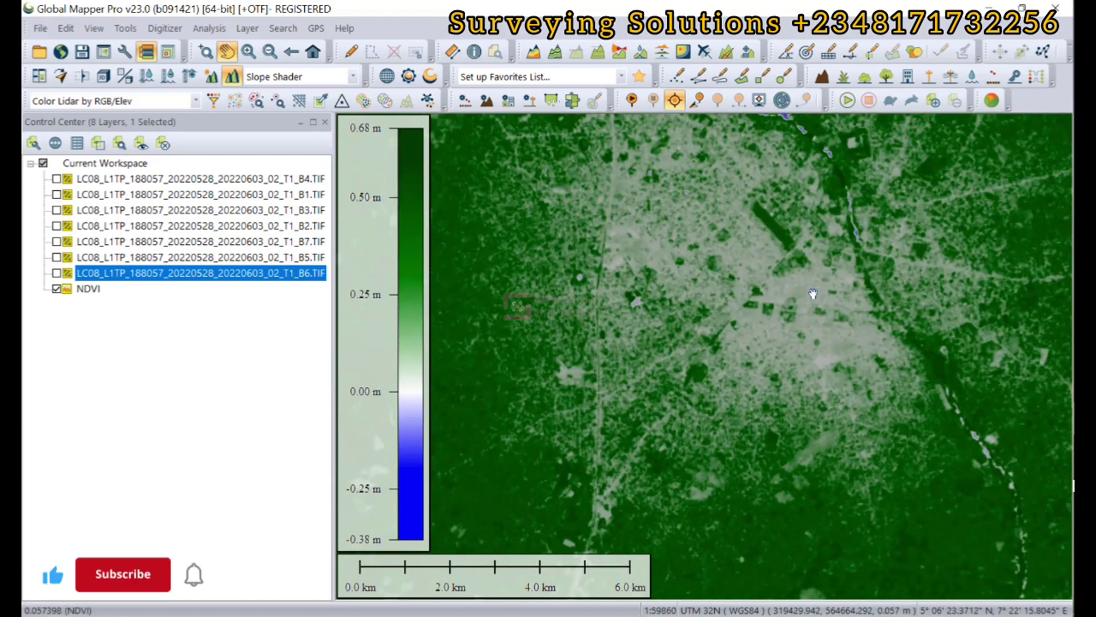
pyautogui.scroll(-5, 813, 293)
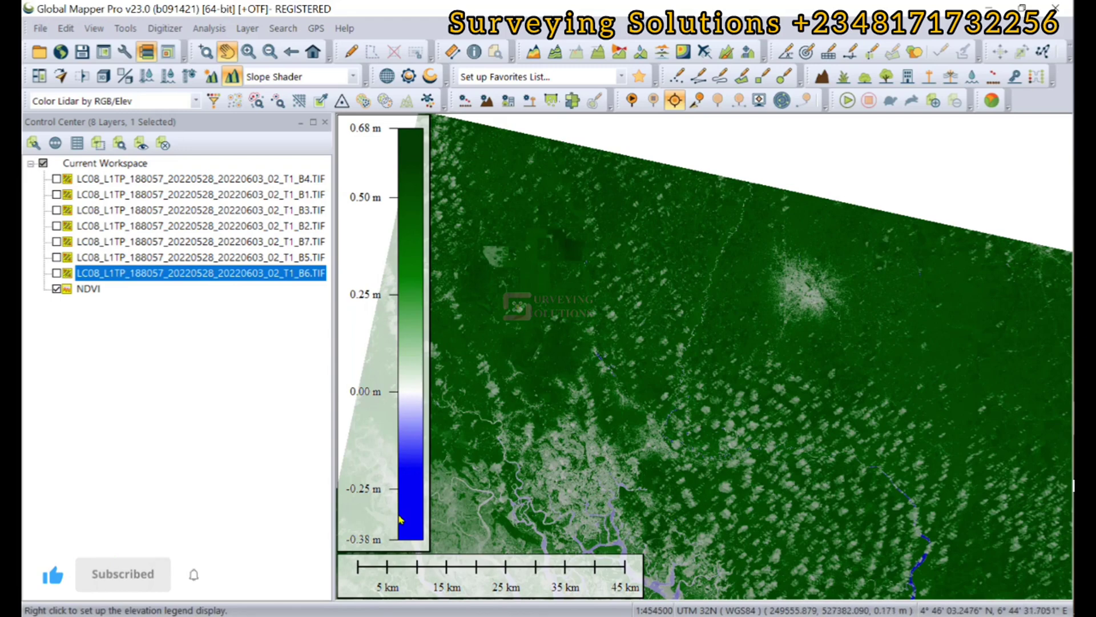
pyautogui.scroll(-3, 721, 320)
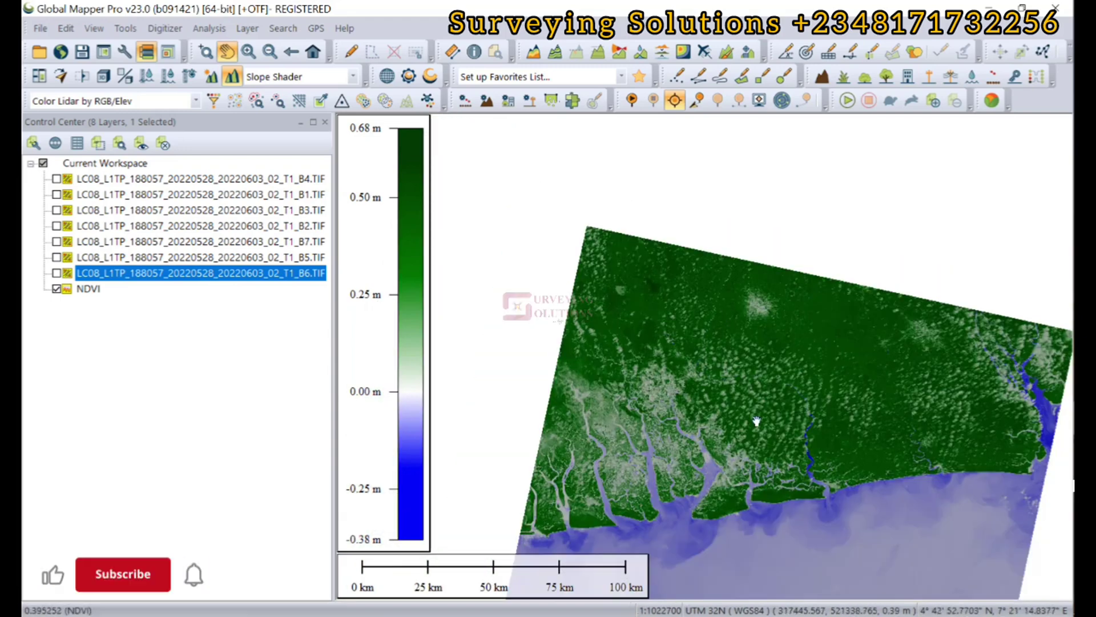
pyautogui.moveTo(757, 422); pyautogui.dragTo(733, 273)
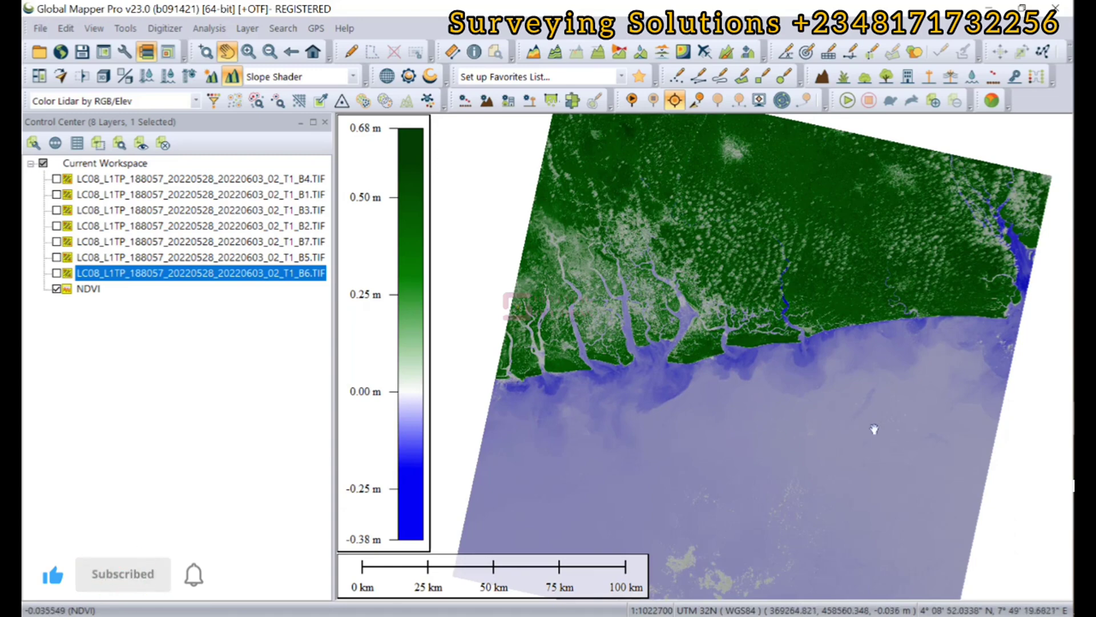
pyautogui.moveTo(878, 412); pyautogui.dragTo(788, 236)
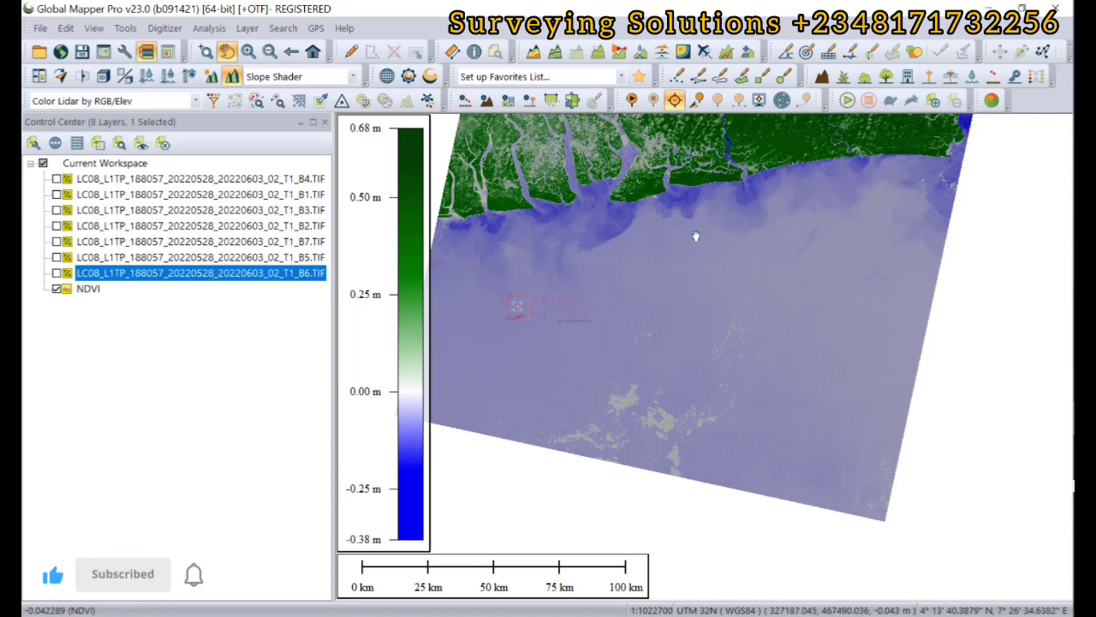
pyautogui.moveTo(697, 237); pyautogui.dragTo(742, 420)
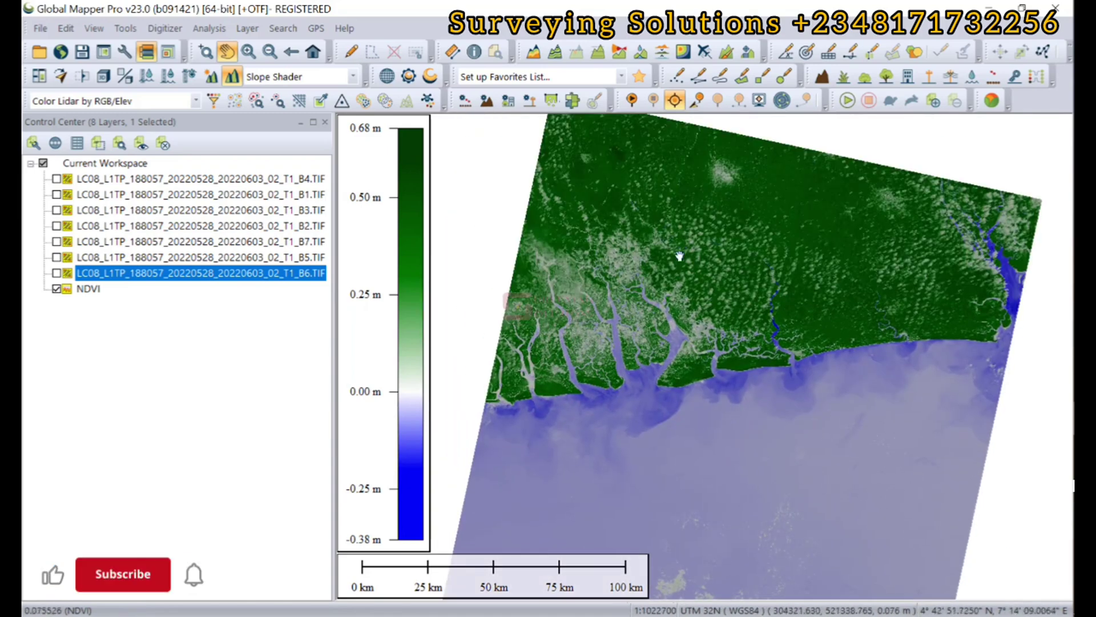
# - Pan to the data edges, forest and rivers, then select the NDVI layer in Control Center
pyautogui.scroll(3, 737, 164)
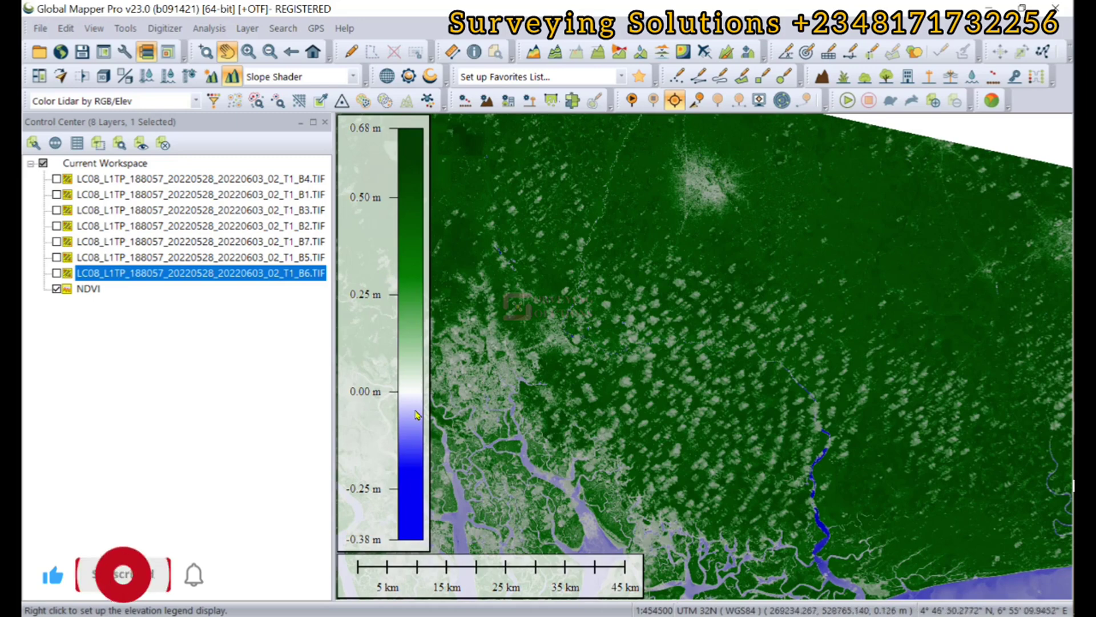
pyautogui.moveTo(557, 178); pyautogui.dragTo(653, 261)
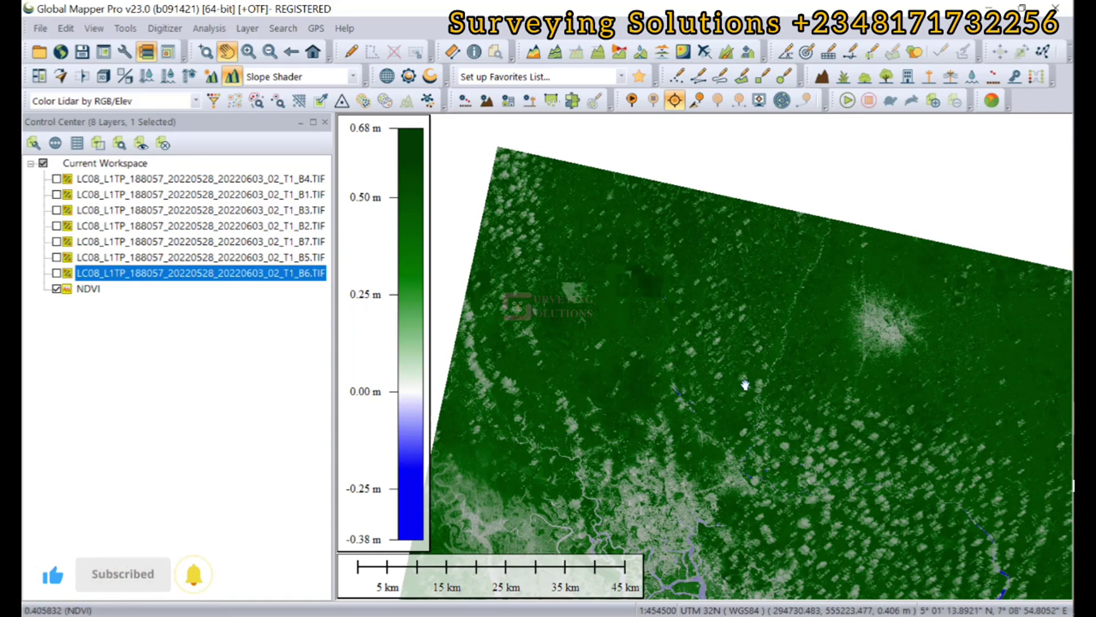
pyautogui.moveTo(832, 399); pyautogui.dragTo(656, 252)
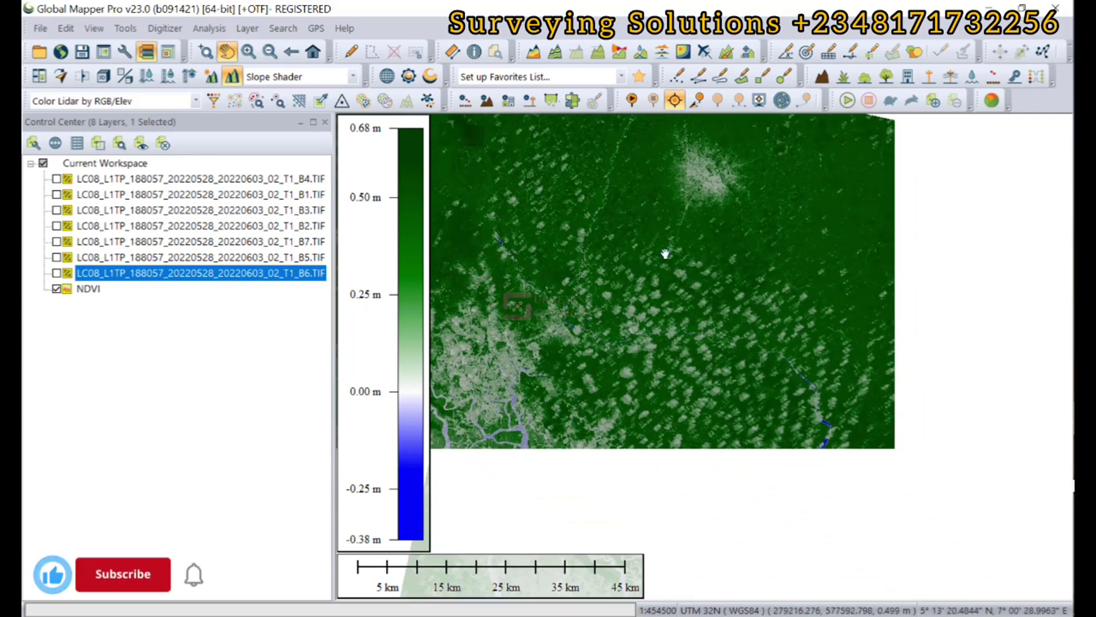
pyautogui.moveTo(908, 267); pyautogui.dragTo(727, 272)
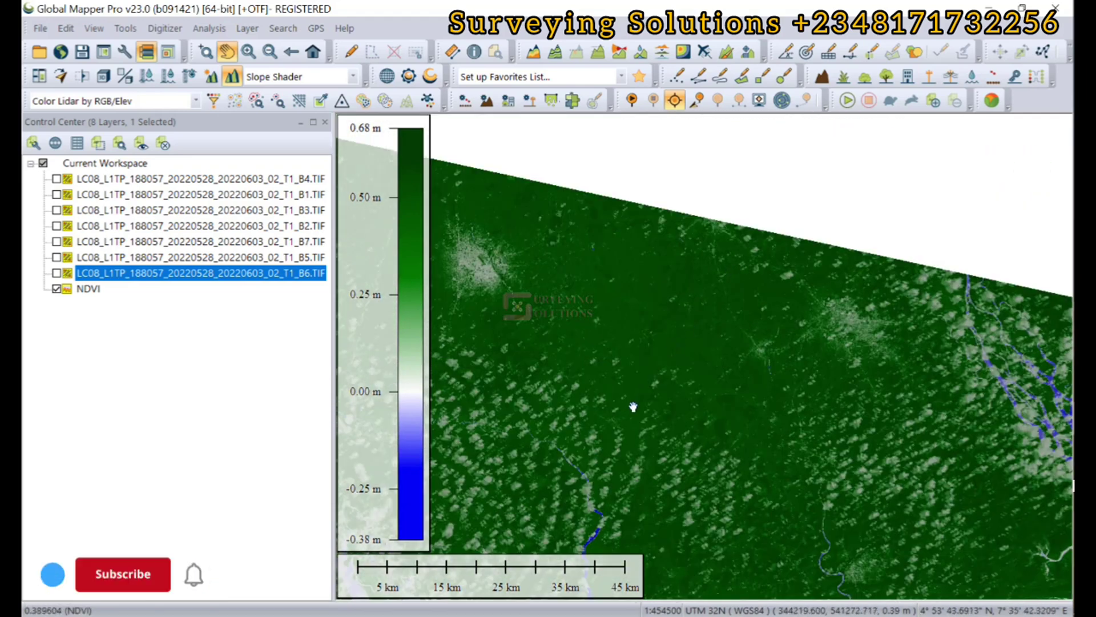
pyautogui.moveTo(633, 407); pyautogui.dragTo(752, 266)
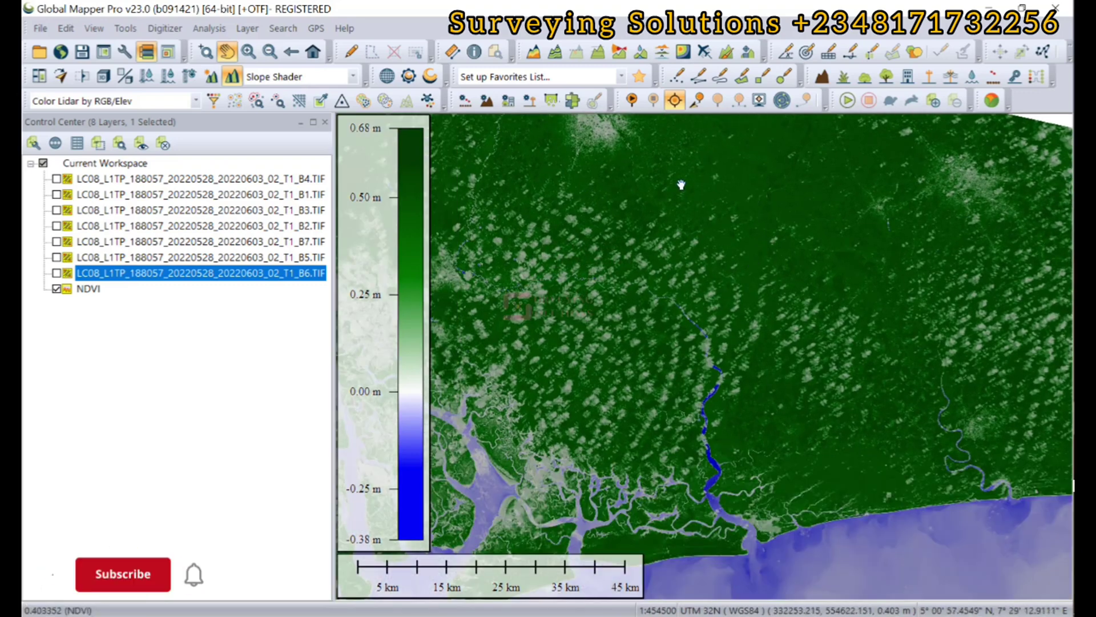
pyautogui.moveTo(697, 191); pyautogui.dragTo(727, 318)
pyautogui.moveTo(553, 274); pyautogui.dragTo(779, 240)
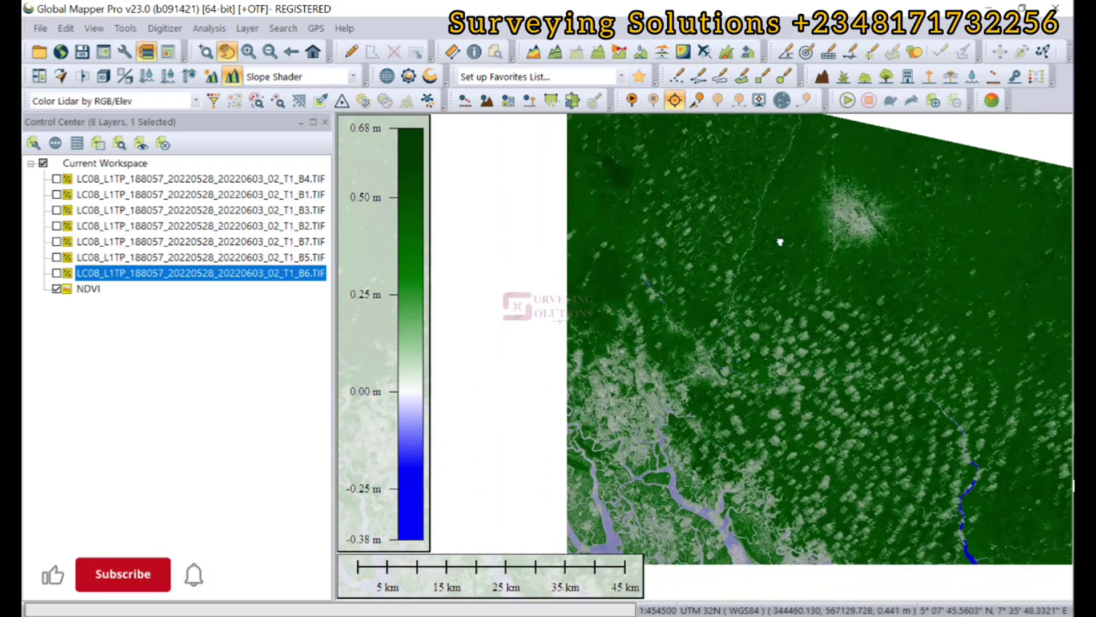
pyautogui.moveTo(863, 468); pyautogui.dragTo(723, 343)
pyautogui.moveTo(933, 345); pyautogui.dragTo(691, 447)
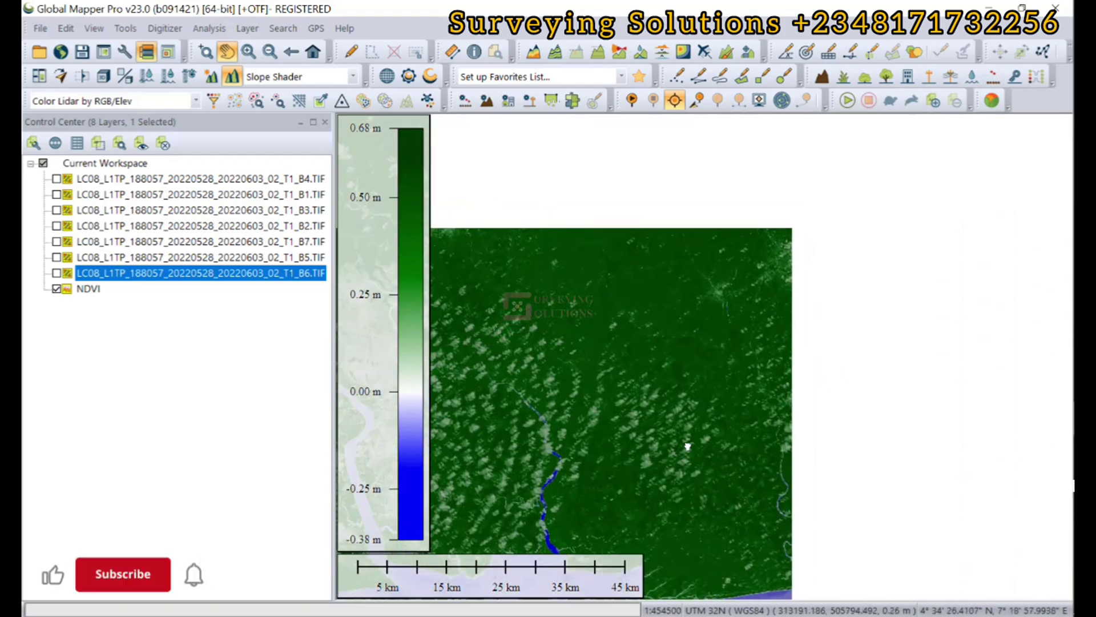
pyautogui.moveTo(856, 426); pyautogui.dragTo(794, 317)
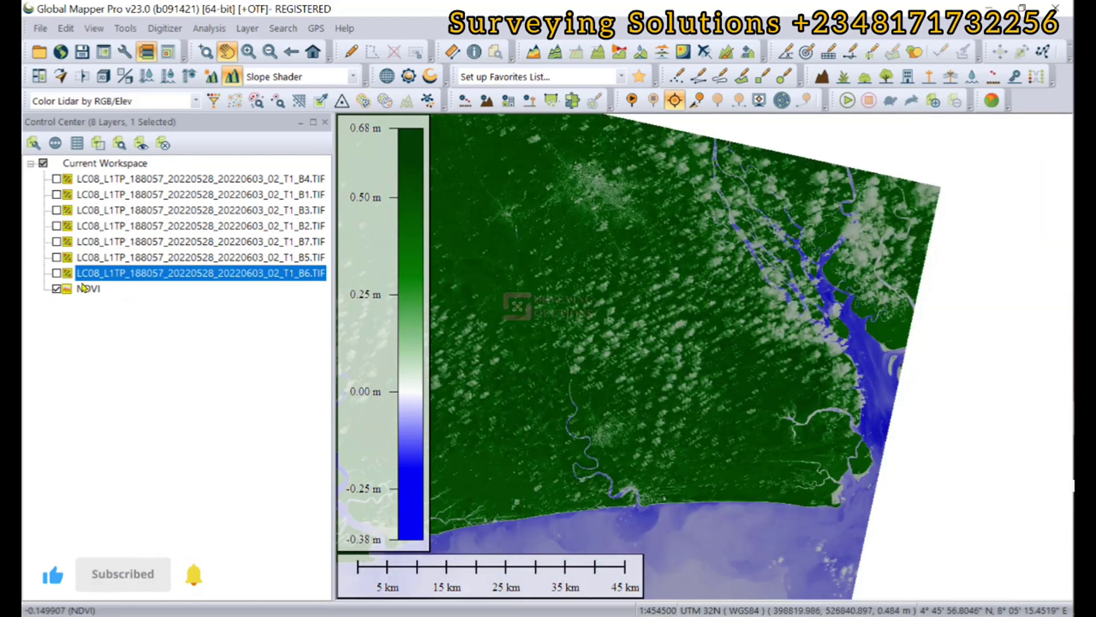
pyautogui.click(83, 287)
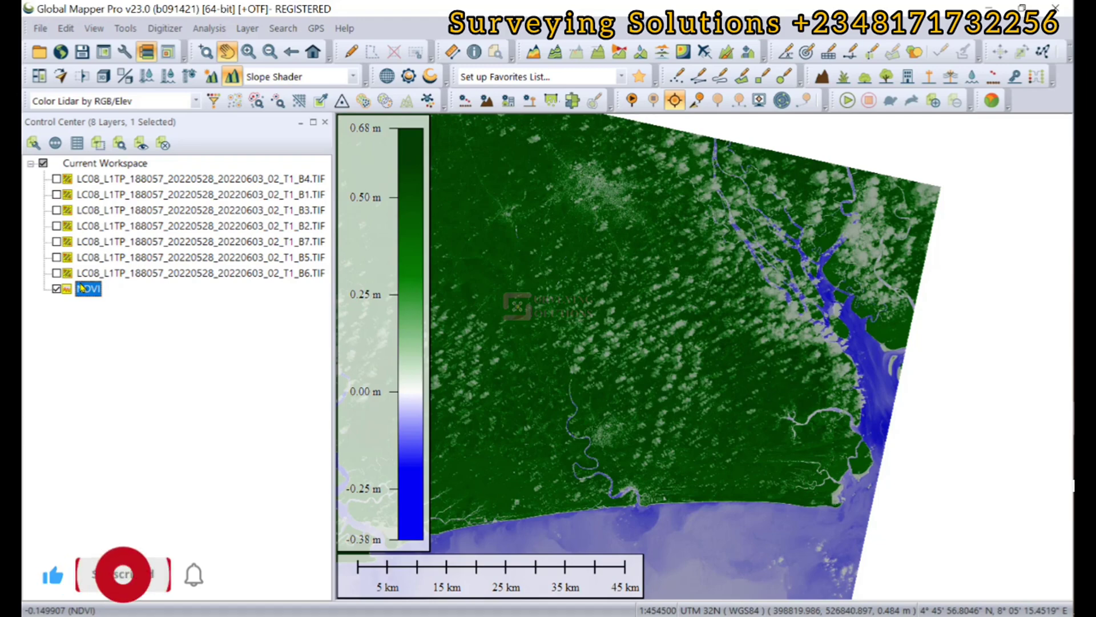
# - Start exporting the NDVI layer to a new file from its Layer context menu
pyautogui.rightClick(82, 287)
pyautogui.moveTo(207, 341)
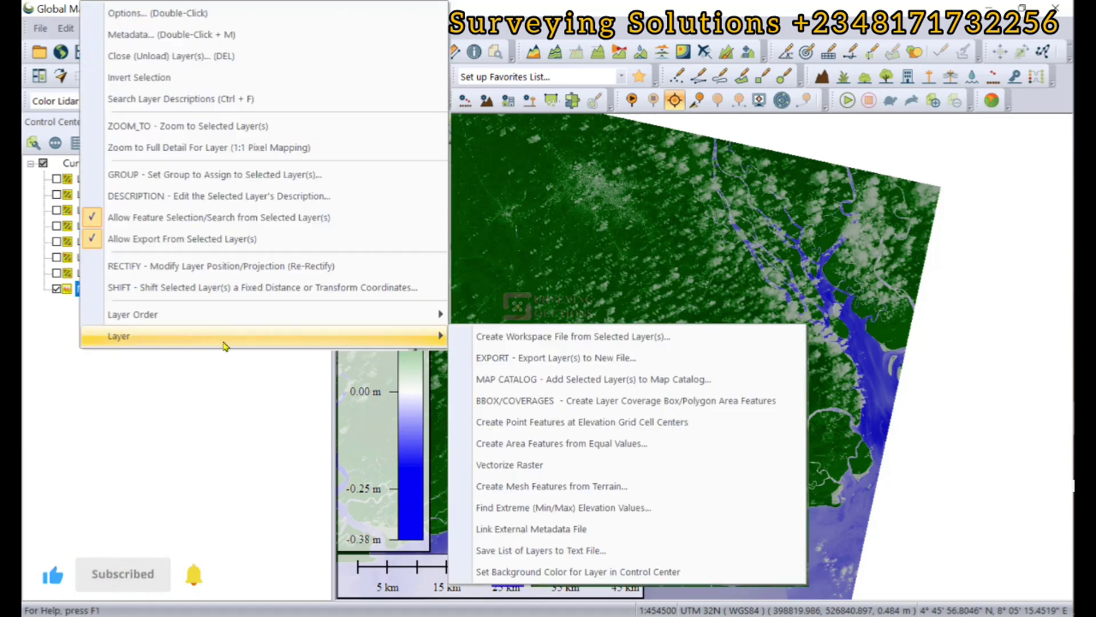
pyautogui.click(649, 363)
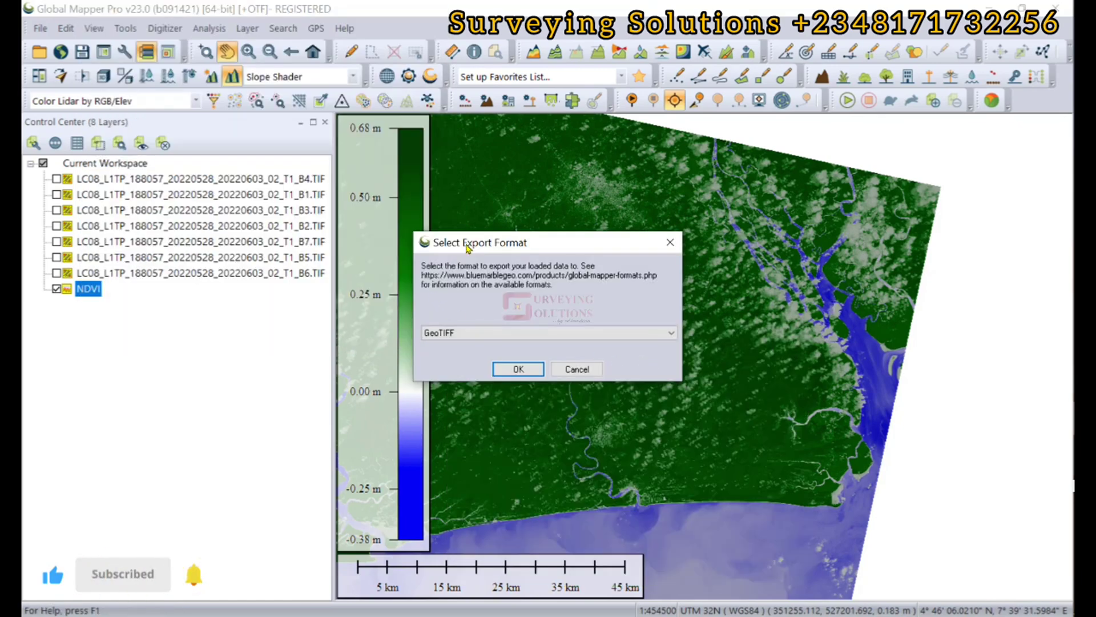
# - Browse the export format list and keep GeoTIFF as the format
pyautogui.moveTo(467, 247); pyautogui.dragTo(508, 165)
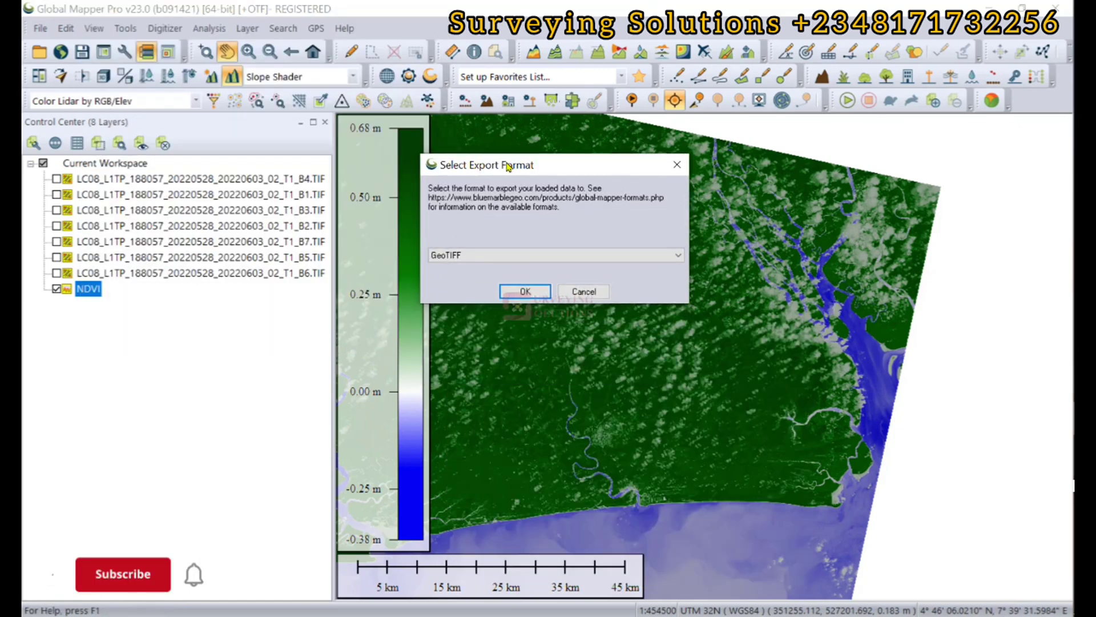
pyautogui.click(455, 255)
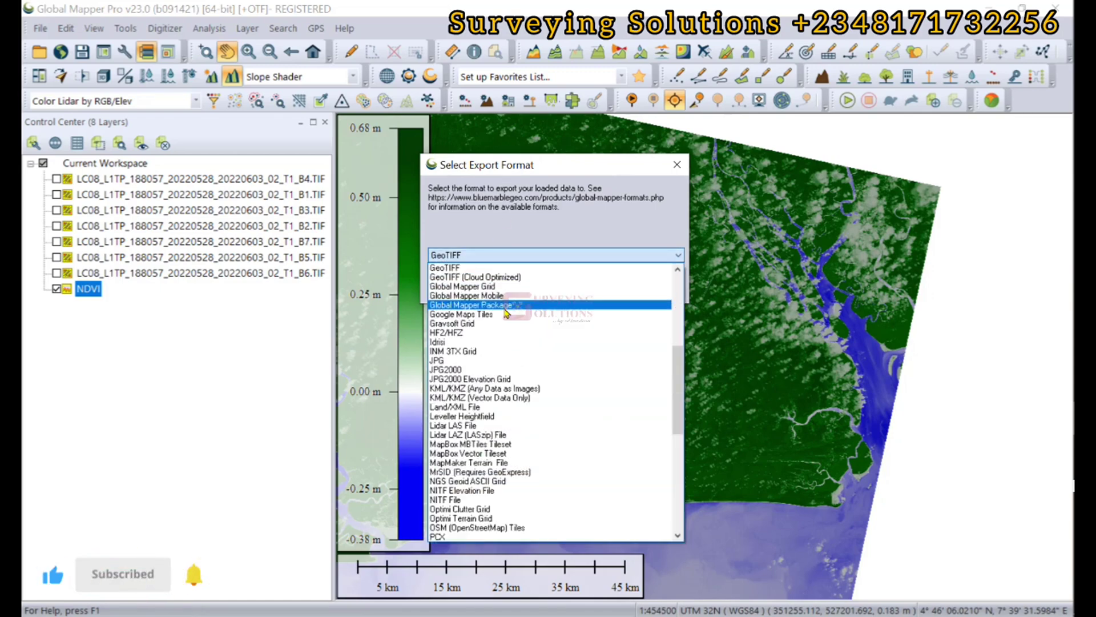
pyautogui.scroll(-6, 497, 297)
pyautogui.scroll(-5, 505, 313)
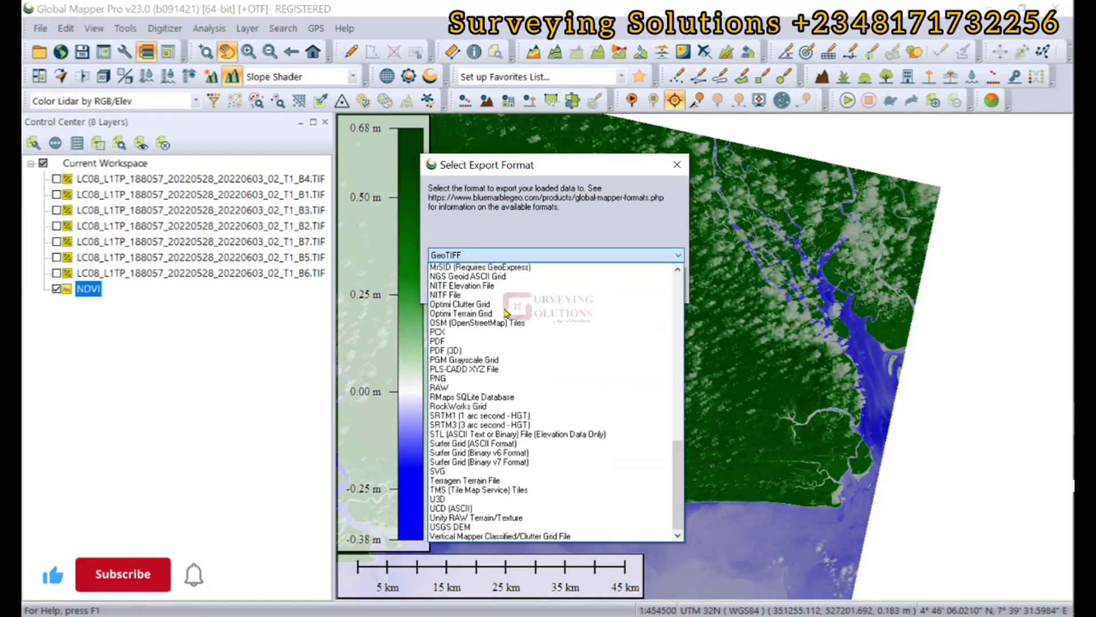
pyautogui.scroll(4, 505, 313)
pyautogui.scroll(15, 505, 313)
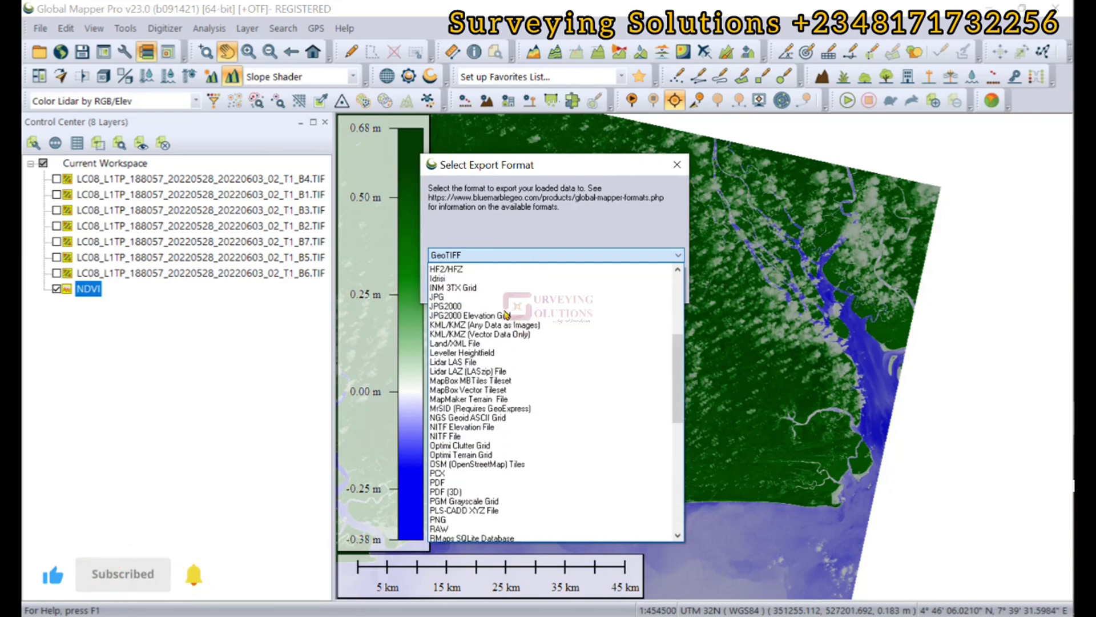
pyautogui.scroll(3, 505, 313)
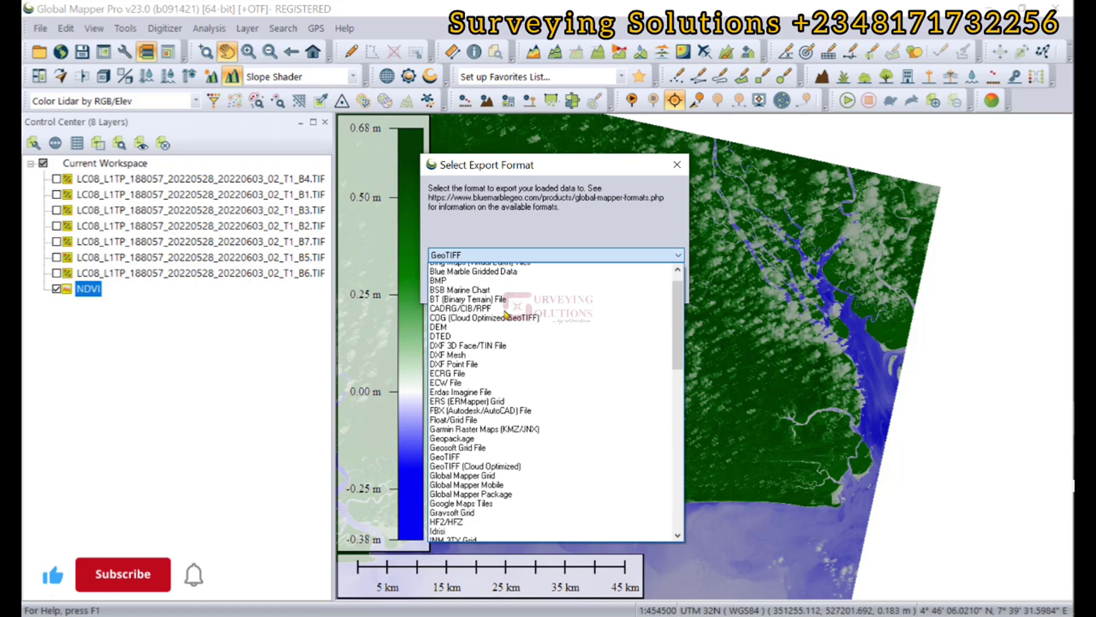
pyautogui.scroll(-3, 506, 313)
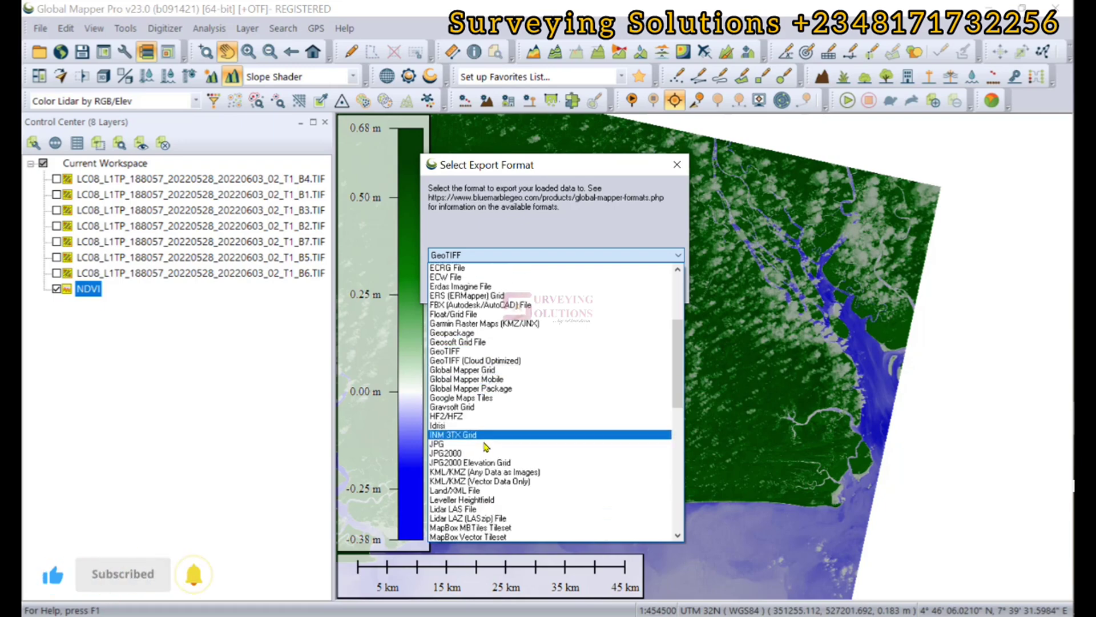
pyautogui.scroll(-4, 477, 457)
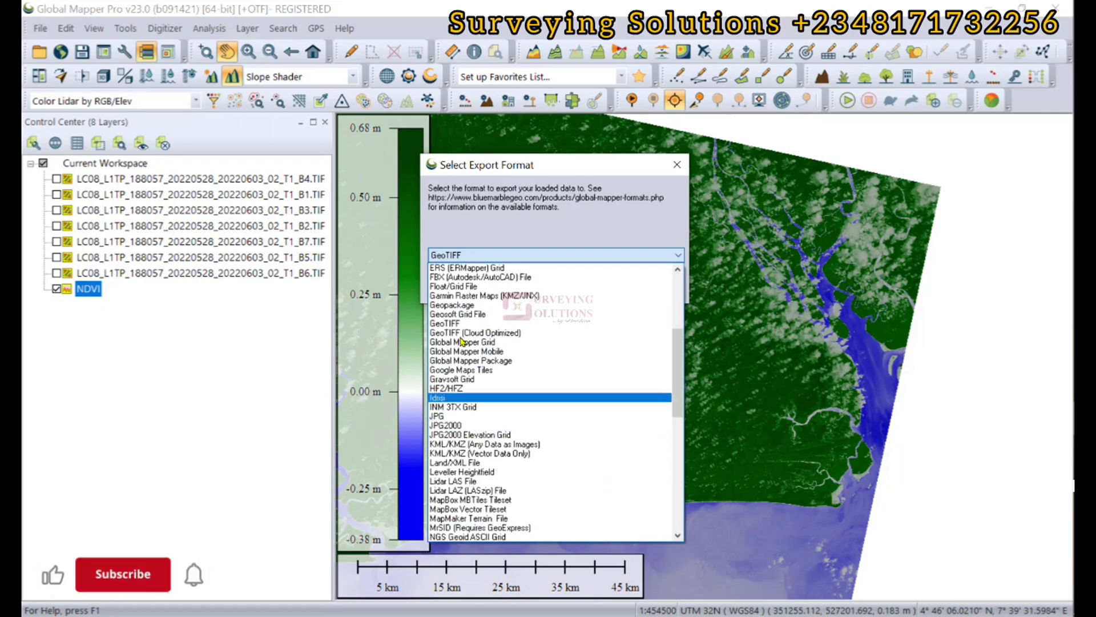
pyautogui.click(458, 255)
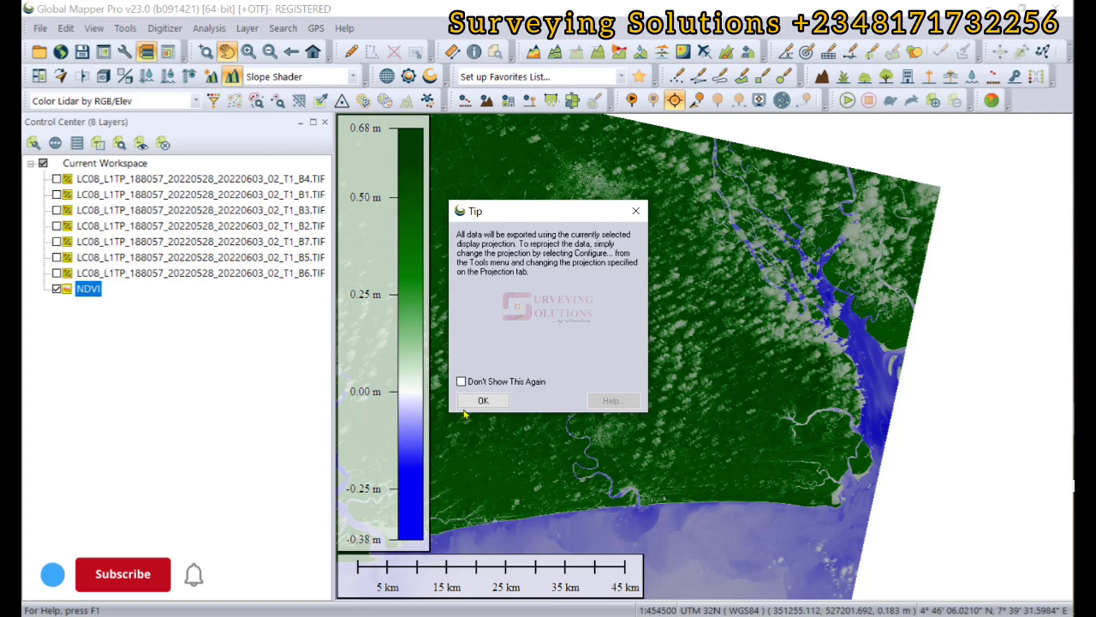
# - Accept the tip and default GeoTIFF options, and save the export as NDVI_GM
pyautogui.click(482, 400)
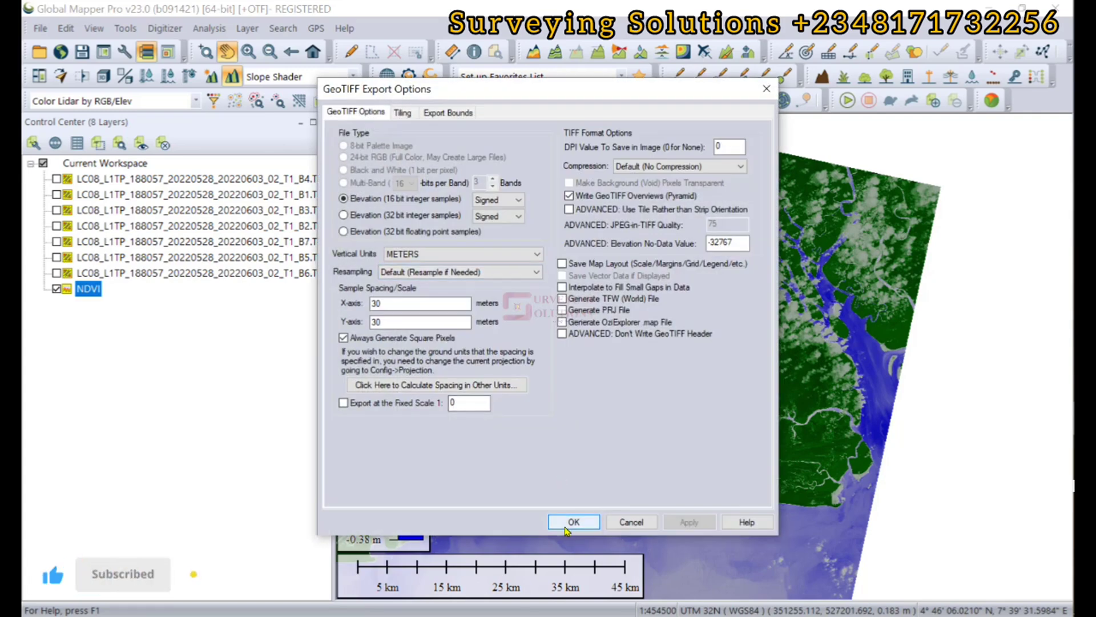
pyautogui.click(574, 522)
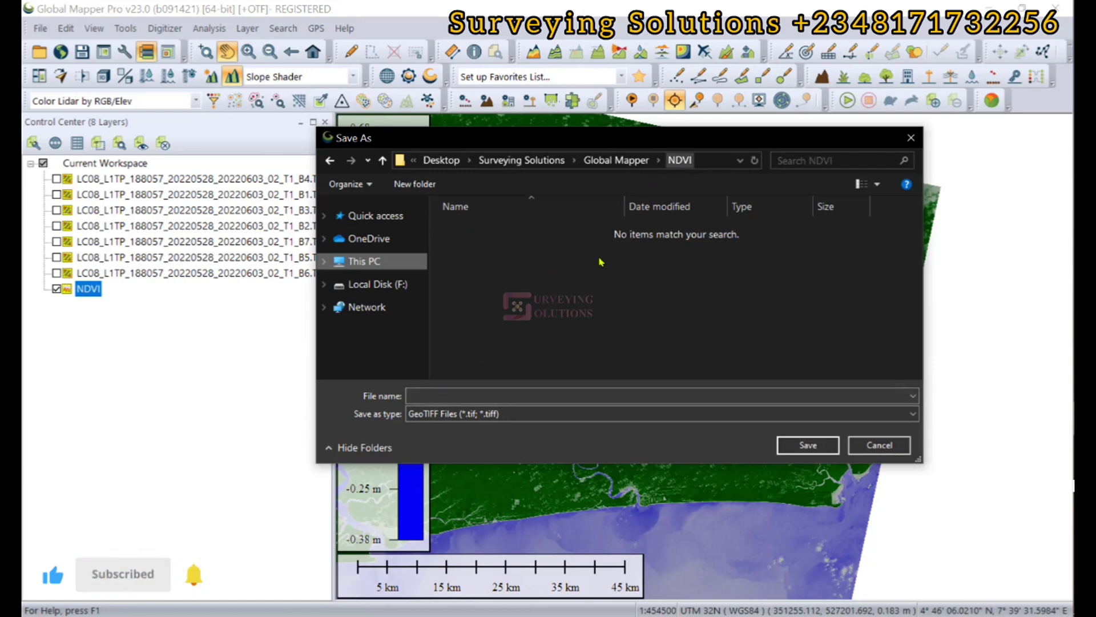
pyautogui.click(463, 396)
pyautogui.write('N')
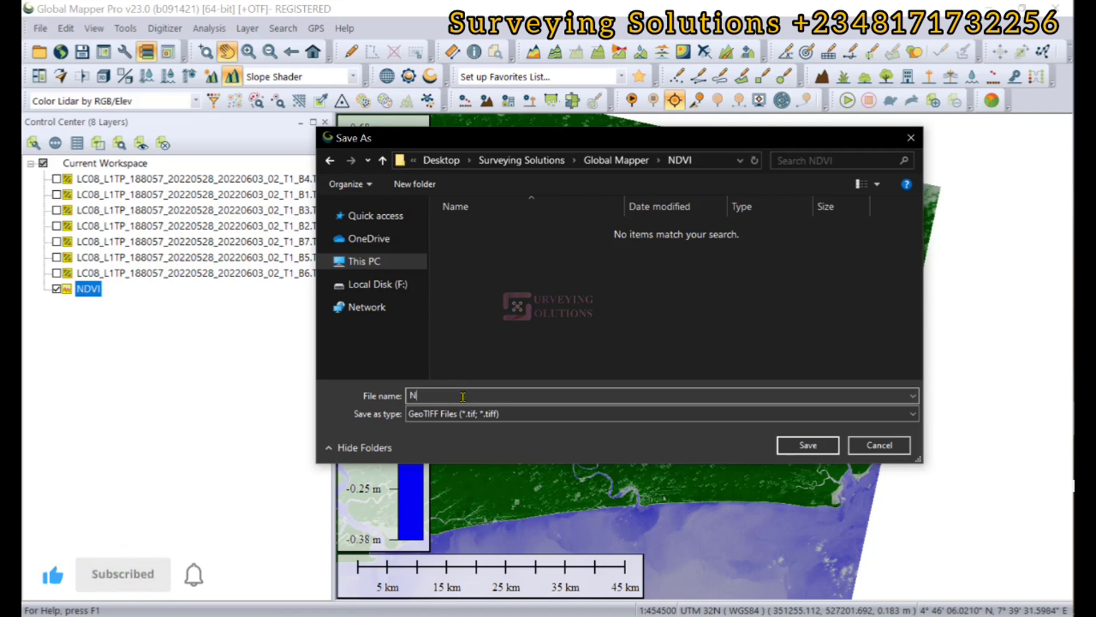
pyautogui.write('DVI')
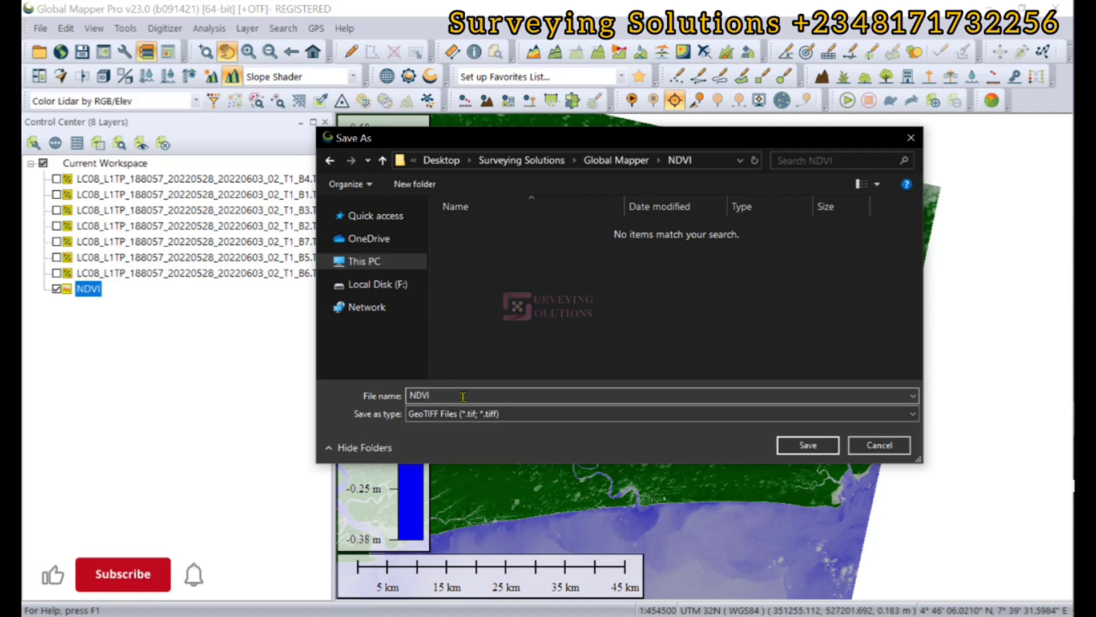
pyautogui.write('_GM')
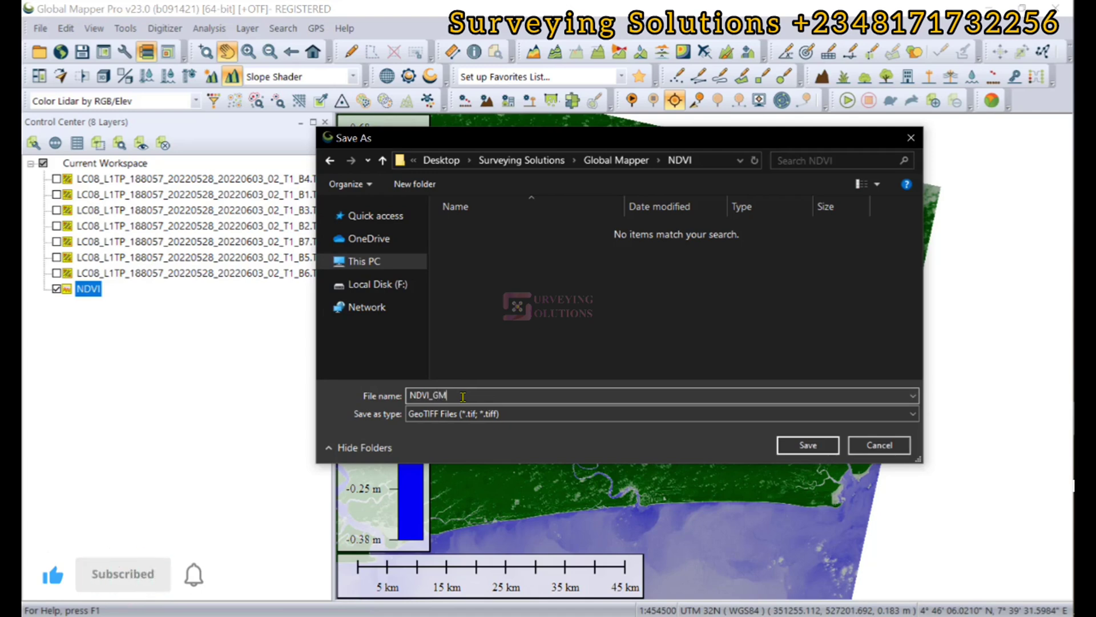
pyautogui.click(806, 445)
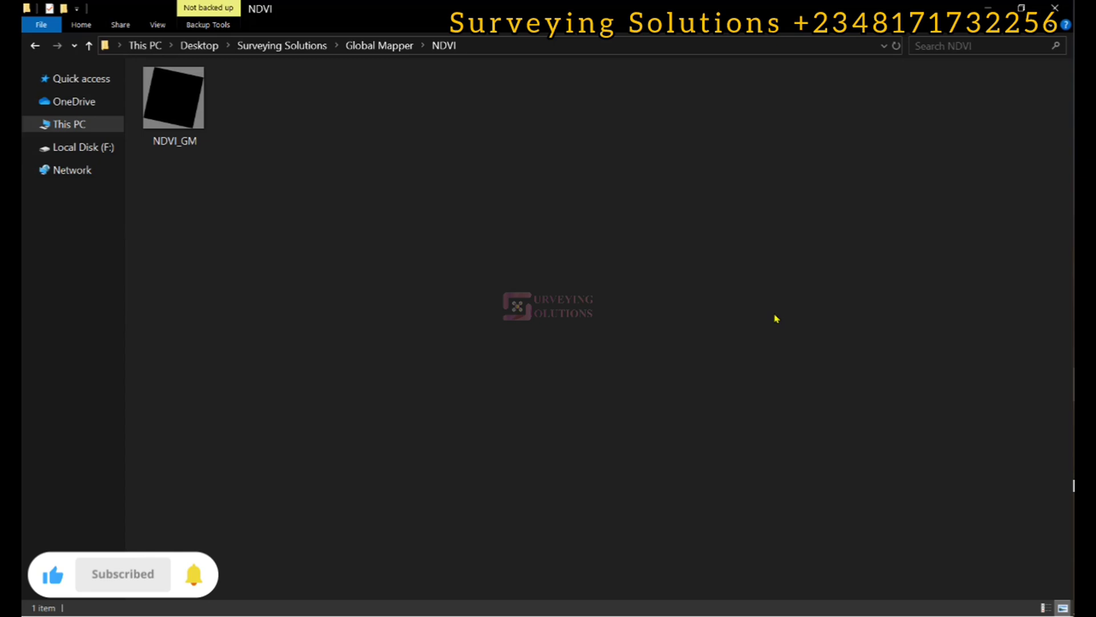
pyautogui.moveTo(188, 112)
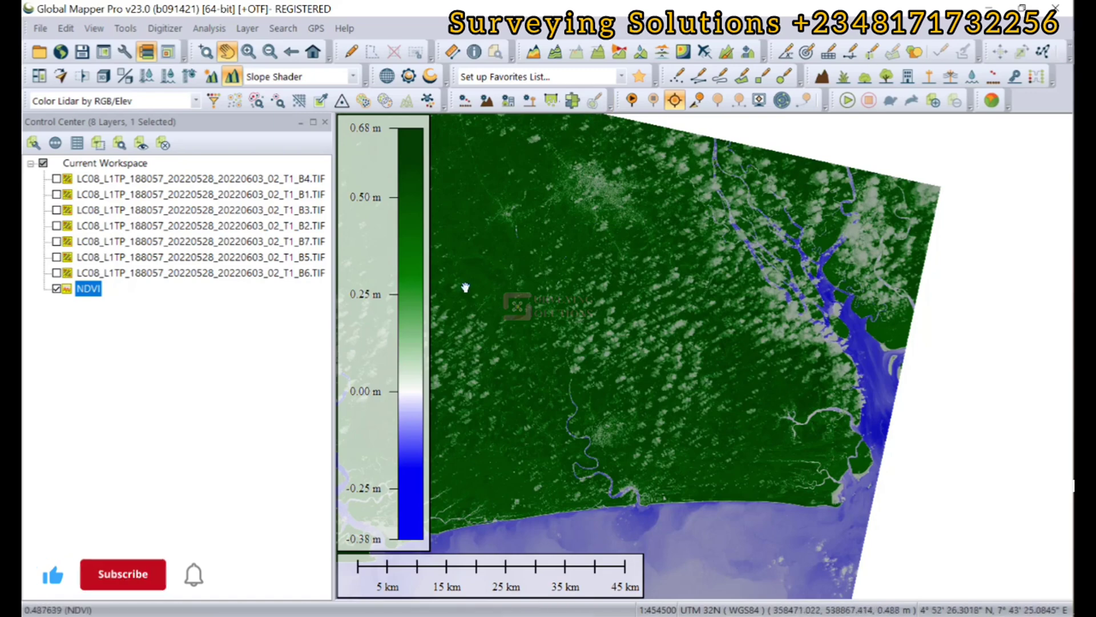
# - Pan across the NDVI map to review the rivers and coast
pyautogui.moveTo(465, 287); pyautogui.dragTo(696, 345)
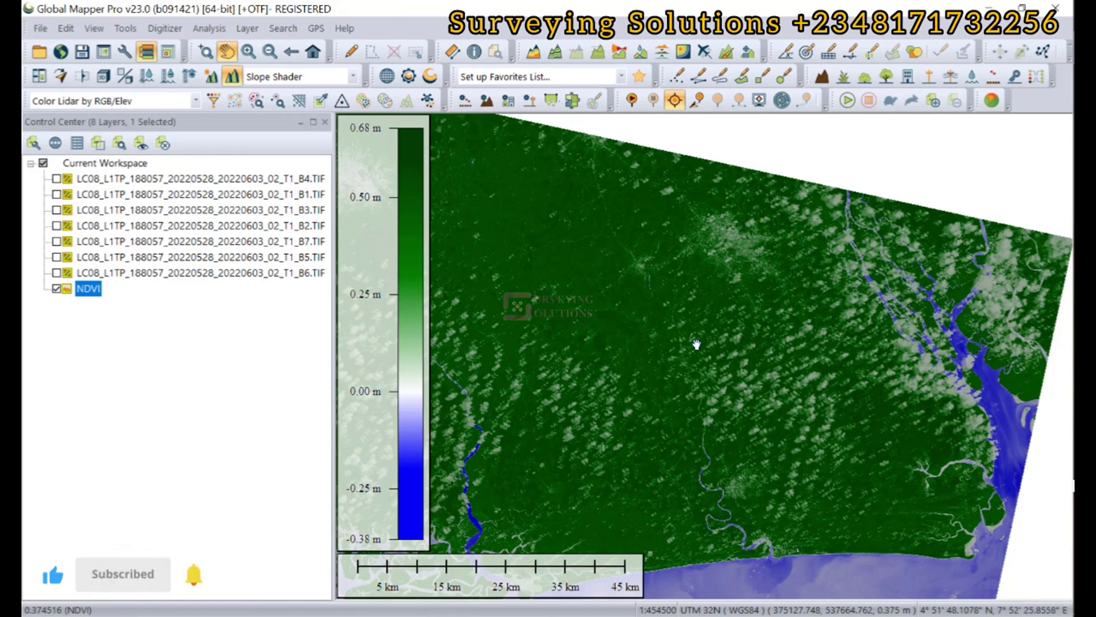
pyautogui.moveTo(693, 367); pyautogui.dragTo(743, 324)
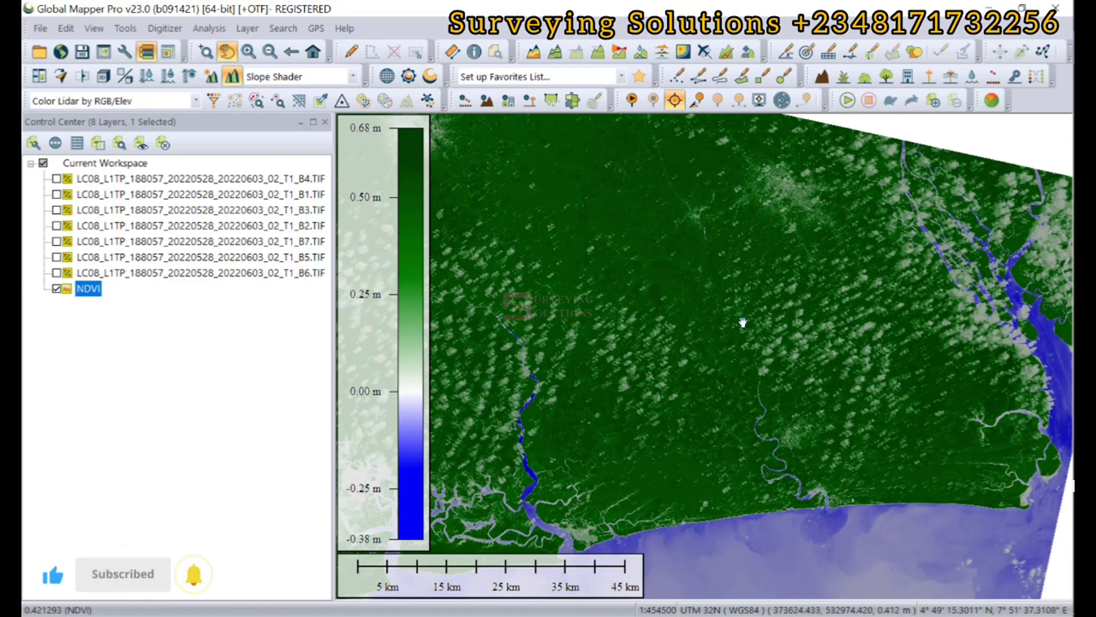